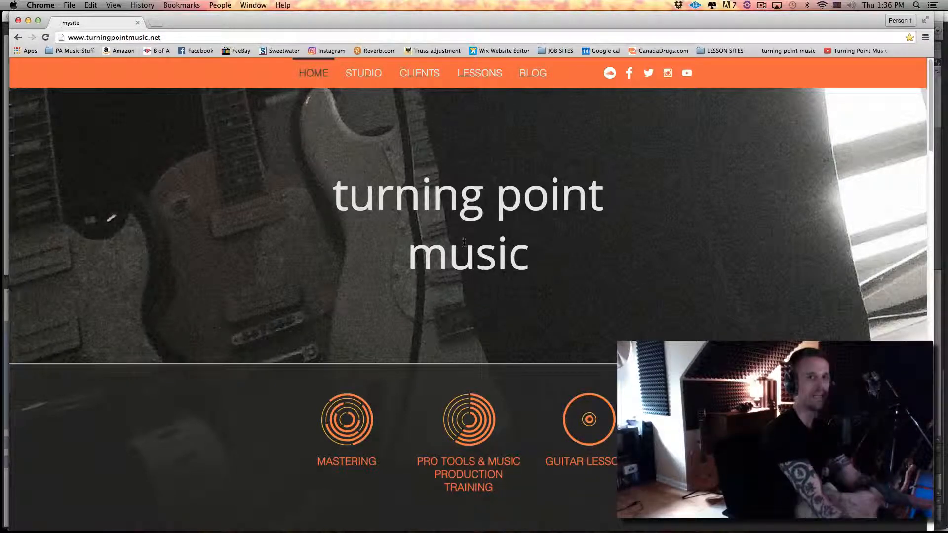
Switch to the Pro Tools session and compare the KICK EZ track with its EQ3 7-Band and ML4 inserts bypassed and active during playback
key(super+Tab)
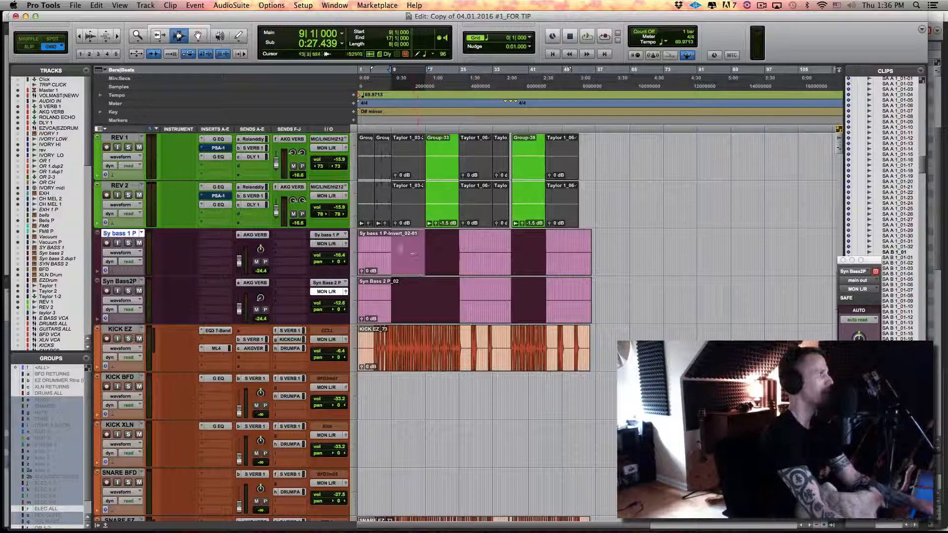
key(p)
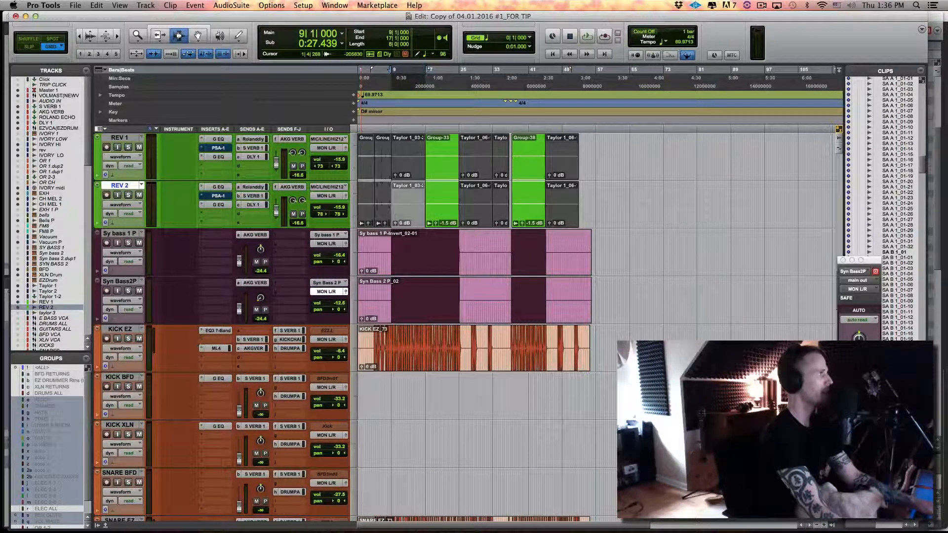
super+click(217, 332)
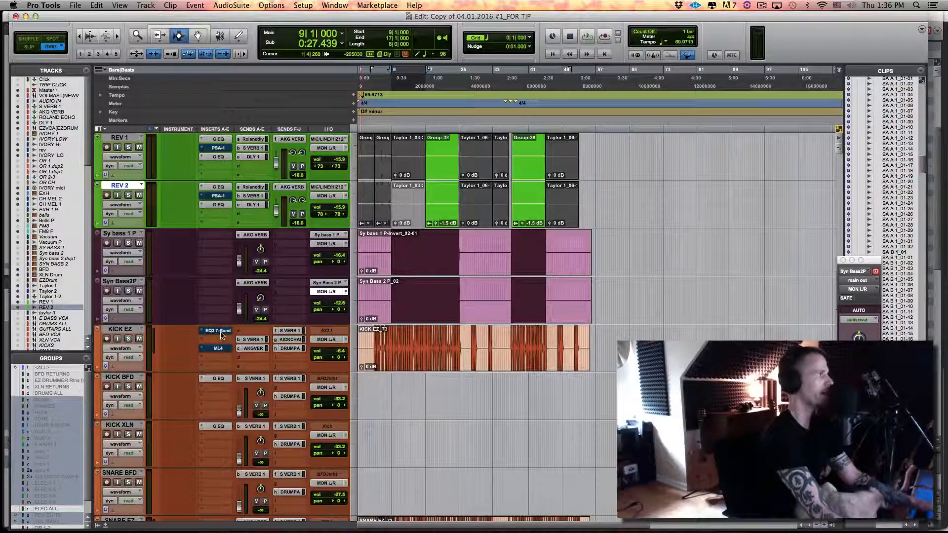
key(space)
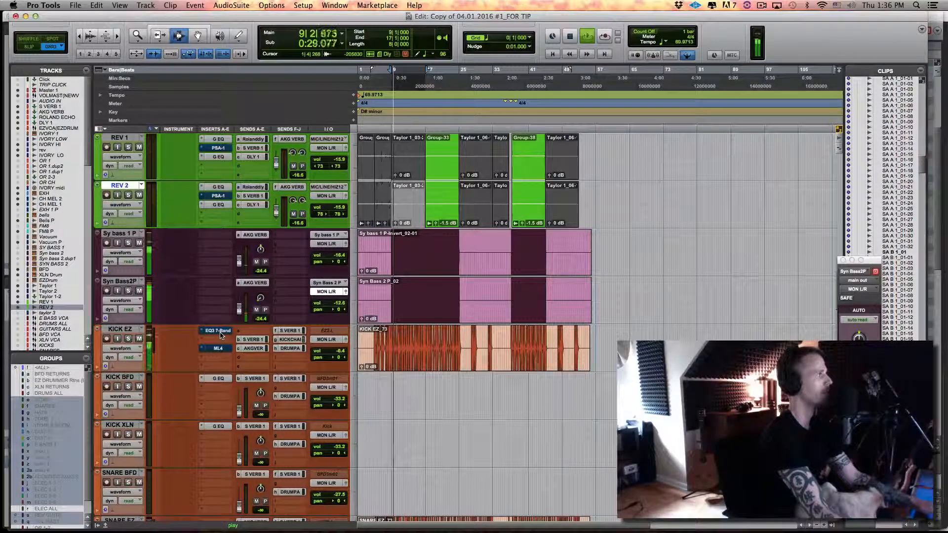
super+click(218, 331)
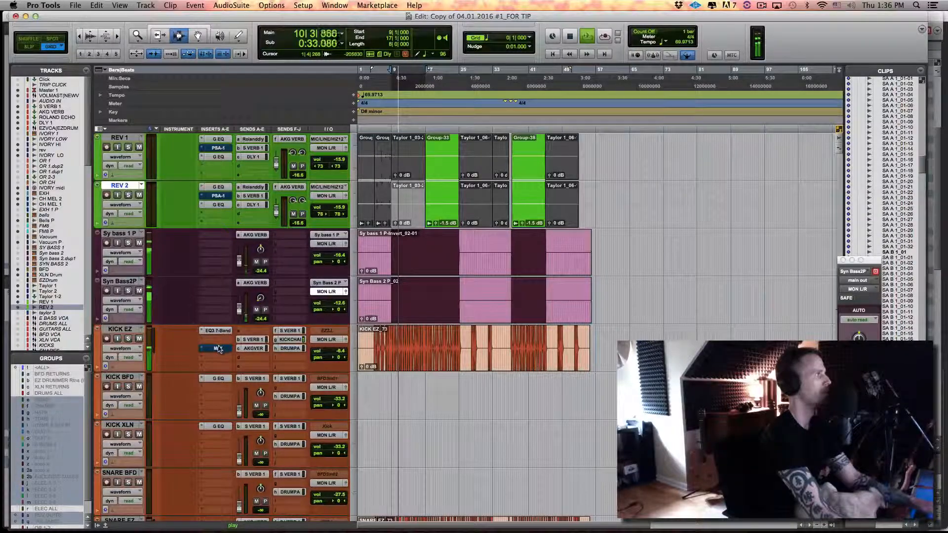
super+click(218, 349)
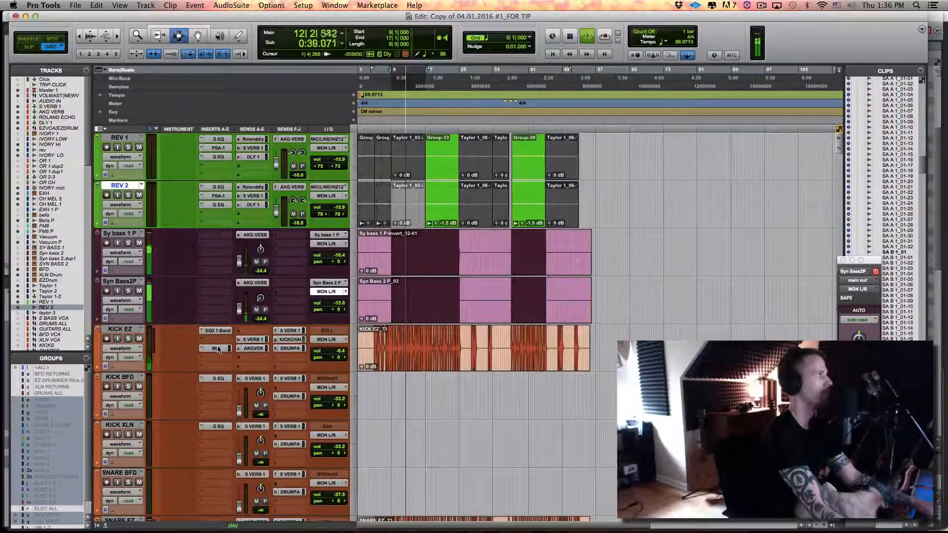
key(space)
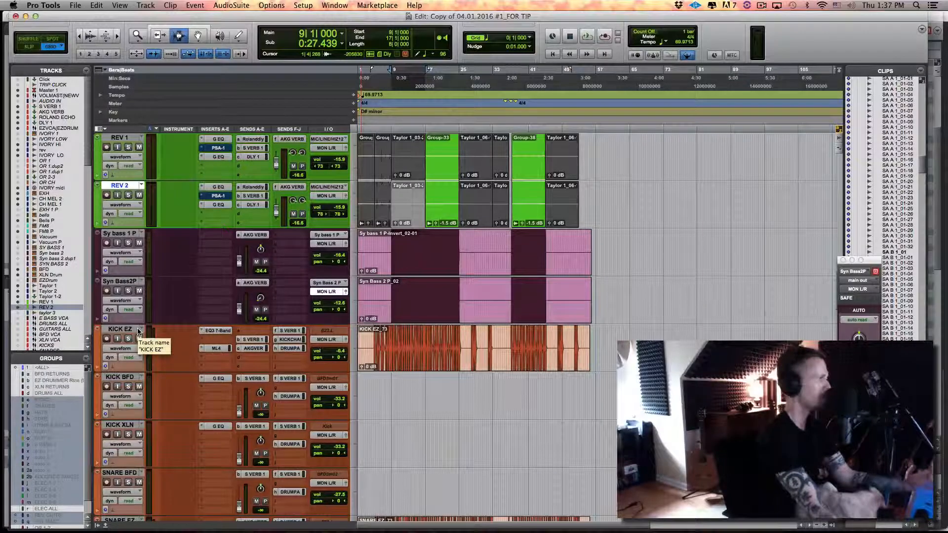
View the EQ3 7-Band settings on the KICK EZ track and close the plug-in window
click(216, 331)
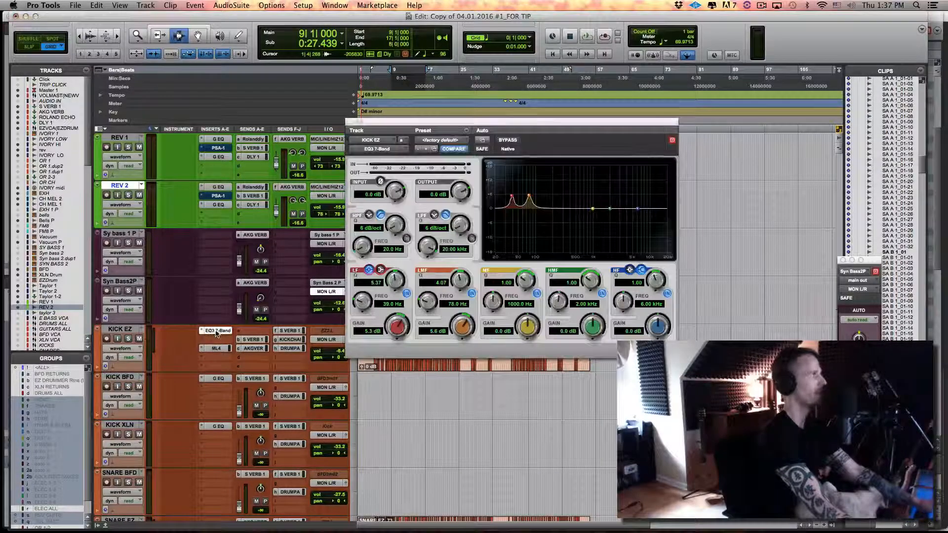
click(216, 331)
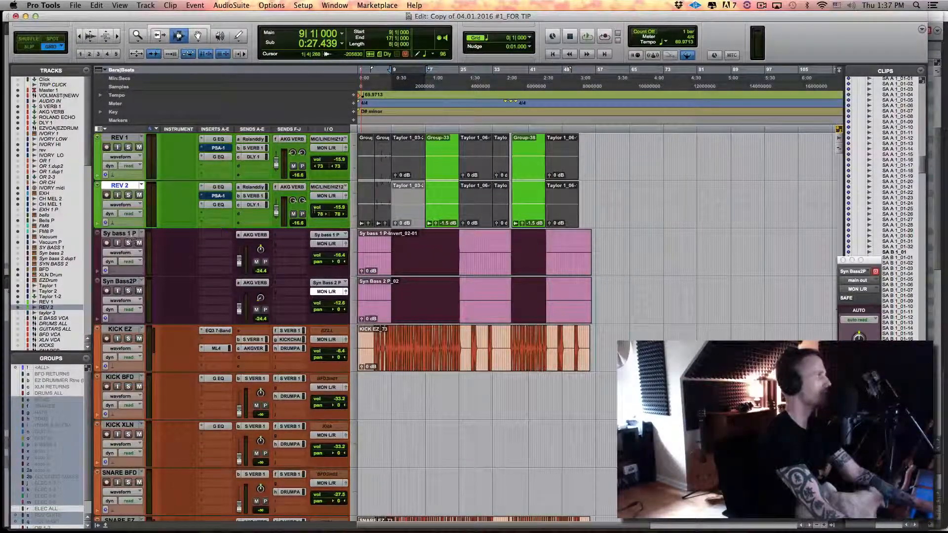
double_click(414, 211)
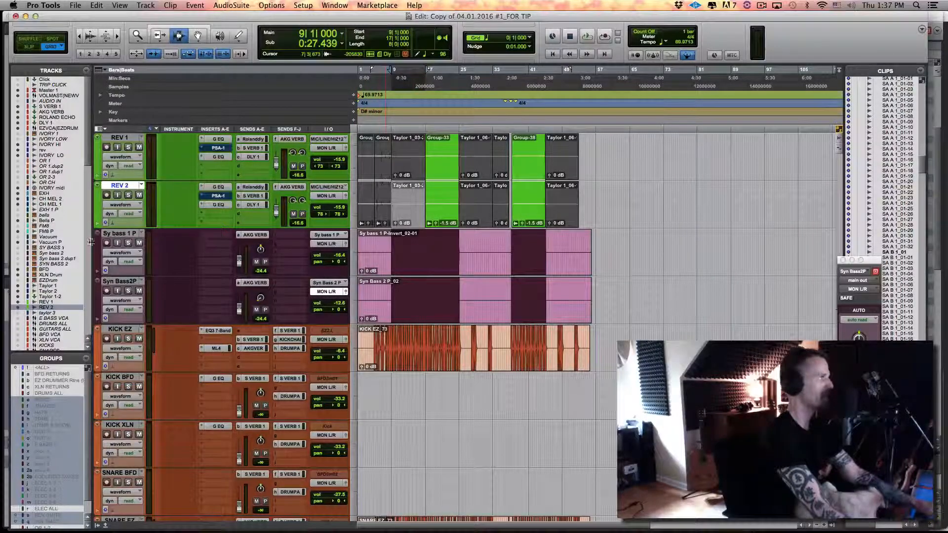
Select the Sy bass 1 P track and play the section while toggling the mute on Syn Bass2P
click(116, 233)
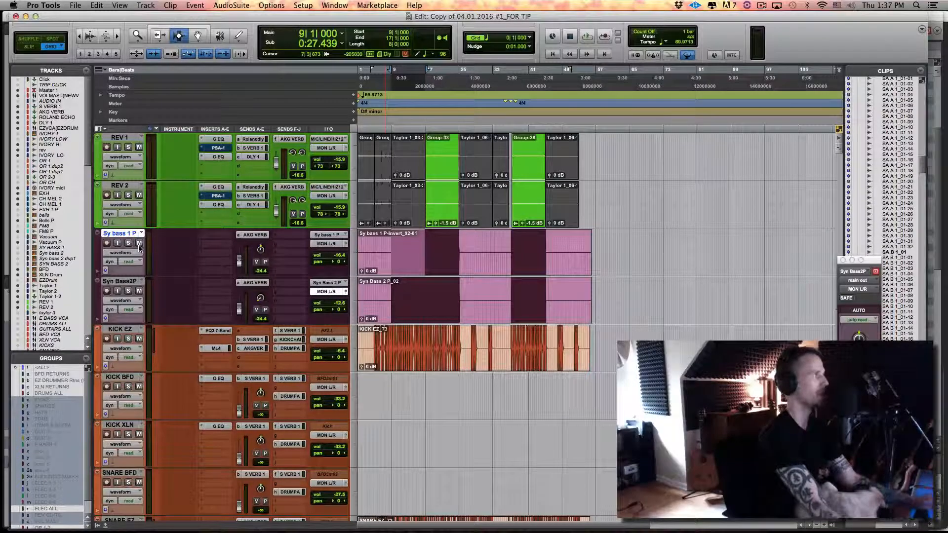
key(space)
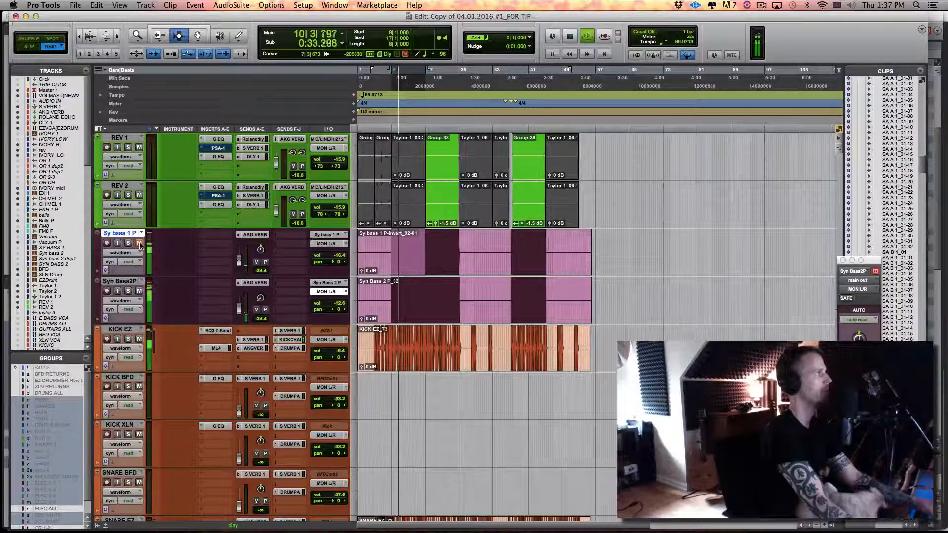
click(139, 290)
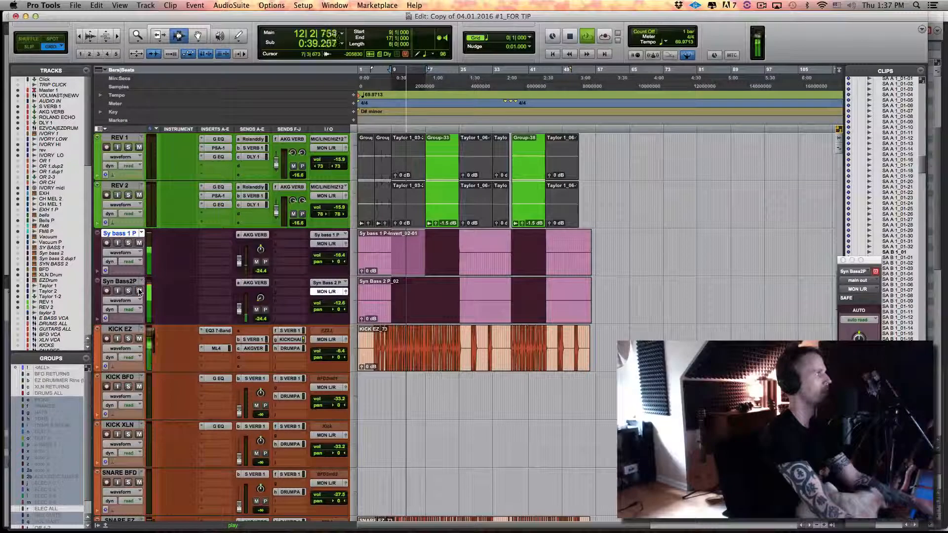
key(space)
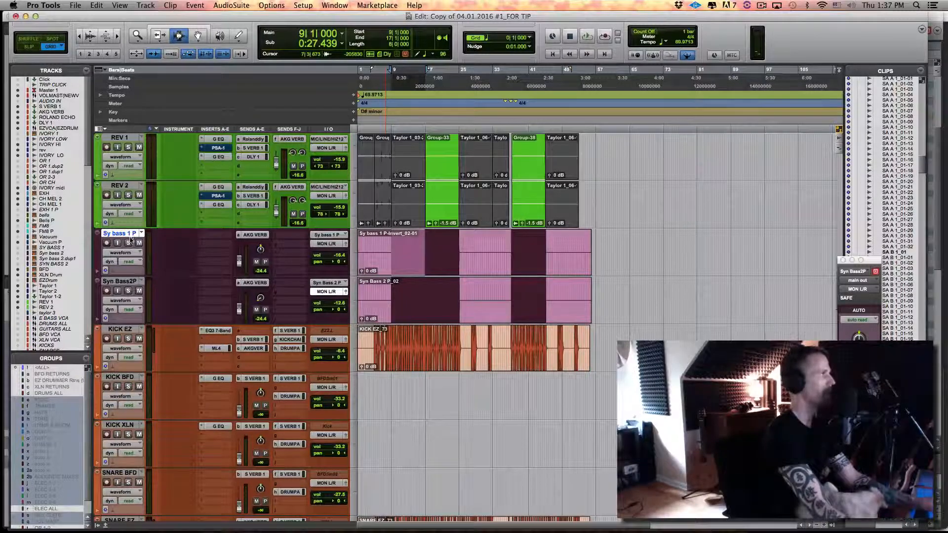
Audition the Syn Bass2P track in solo over the selected section, and release its solo
click(126, 283)
click(127, 291)
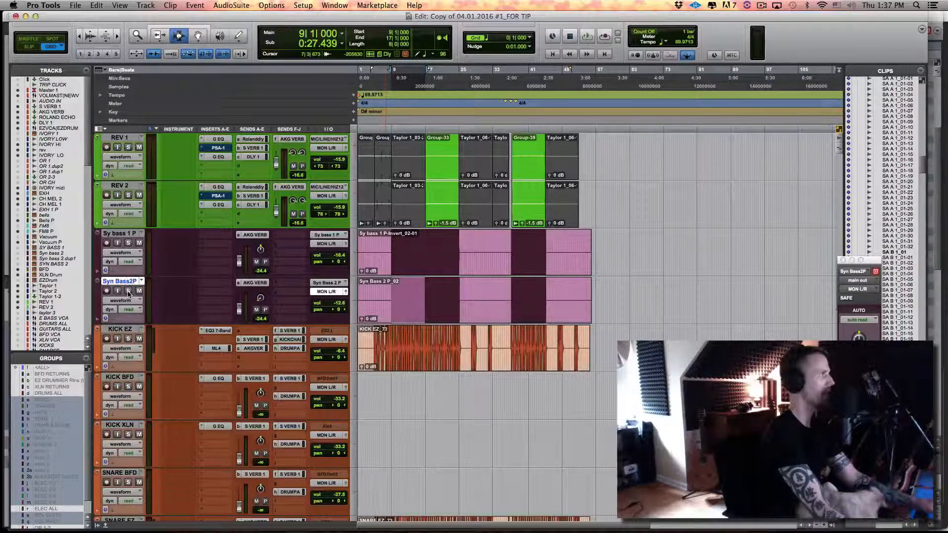
key(space)
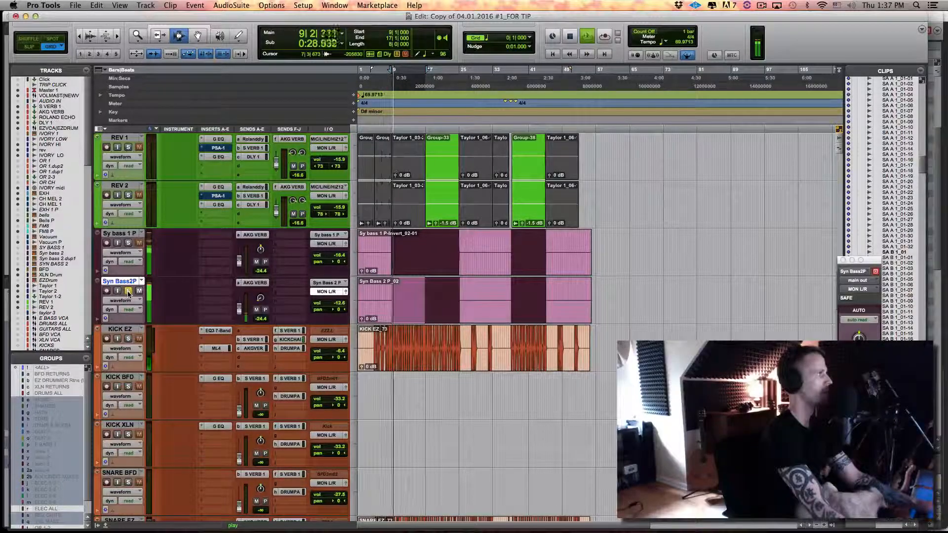
key(space)
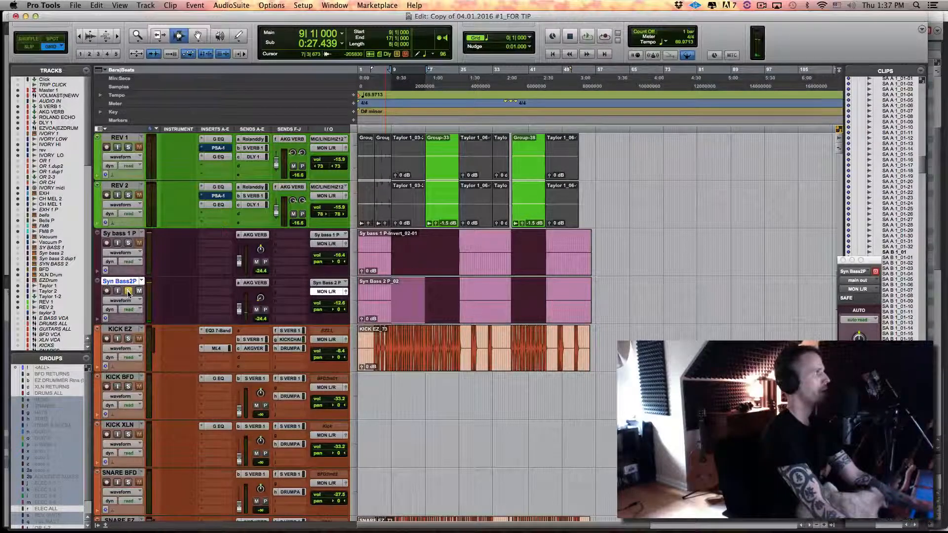
click(128, 291)
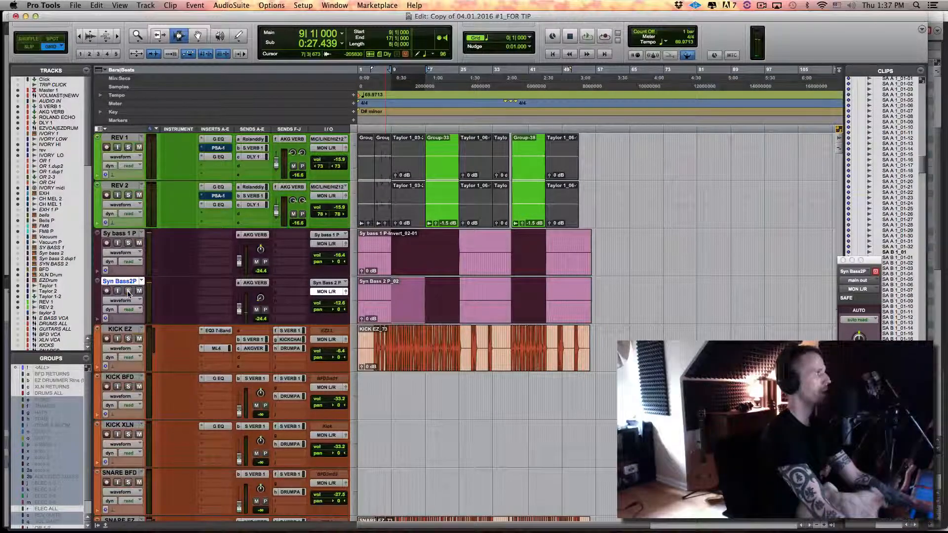
Solo the Sy bass 1 P track, select it and listen to the section from bar 9
click(128, 244)
key(space)
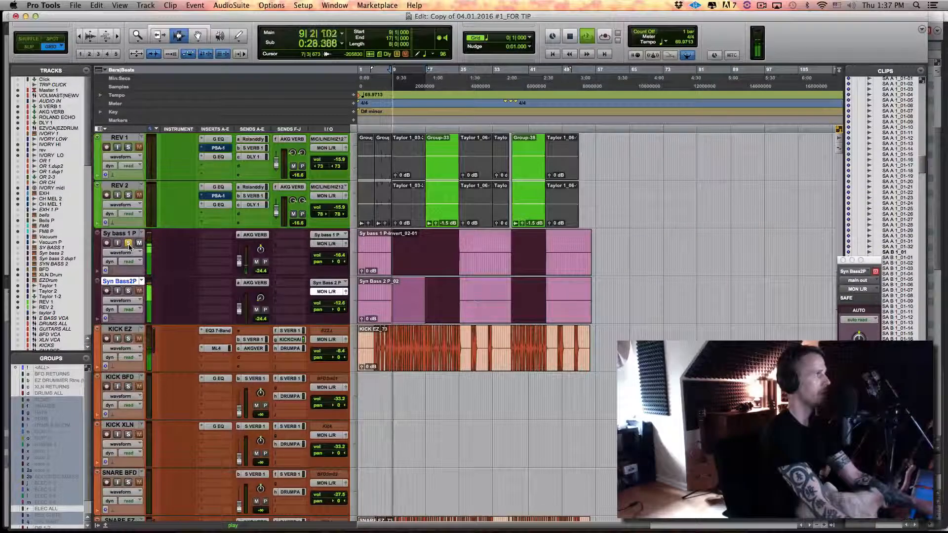
key(space)
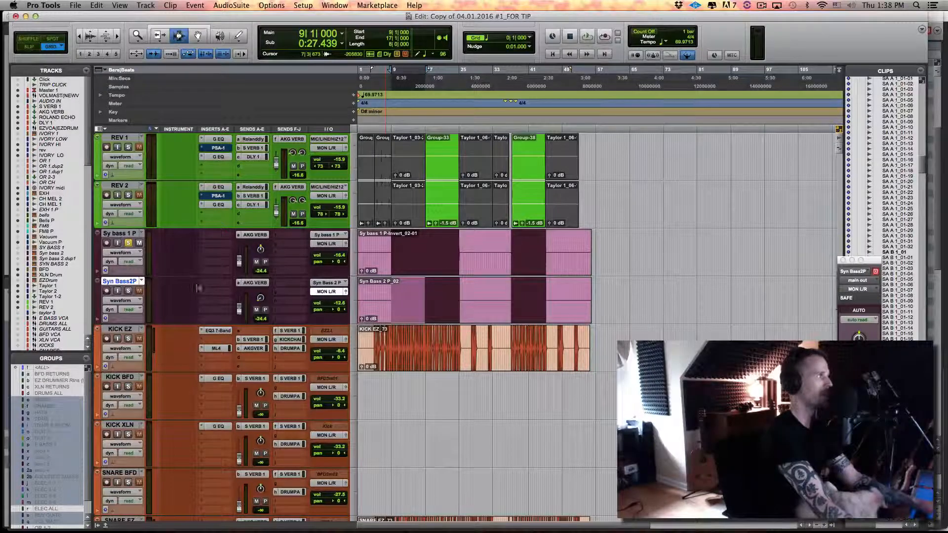
click(130, 234)
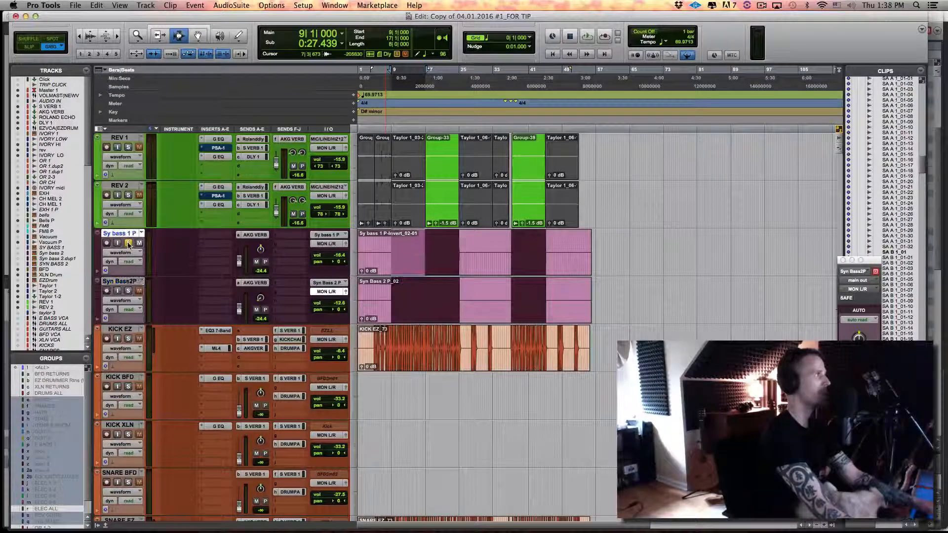
key(space)
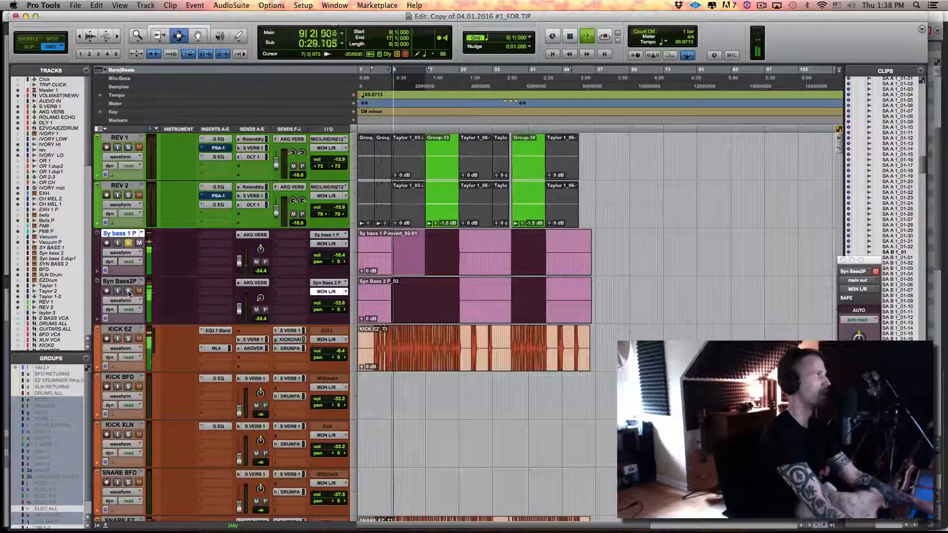
key(space)
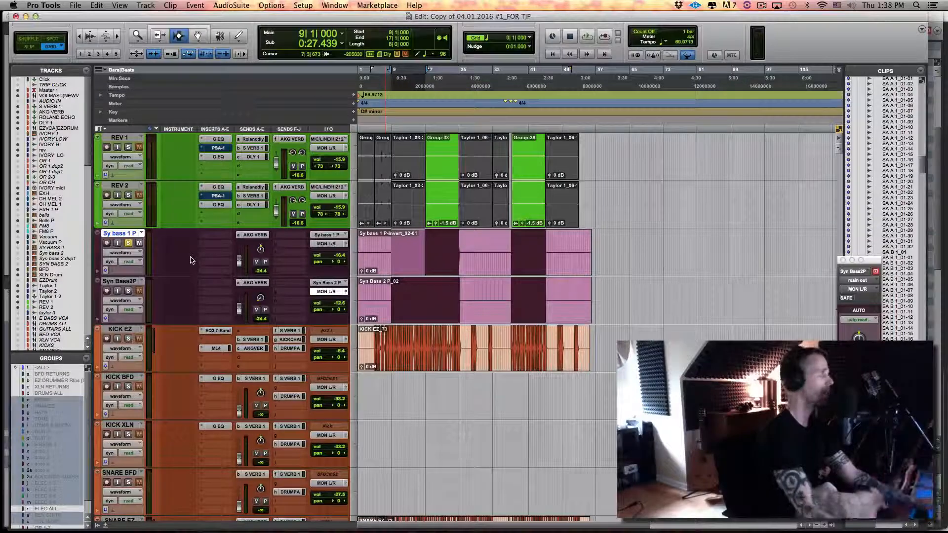
Insert a mono EQ3 7-Band plug-in on the Sy bass 1 P track and move its window clear of the track controls
click(212, 241)
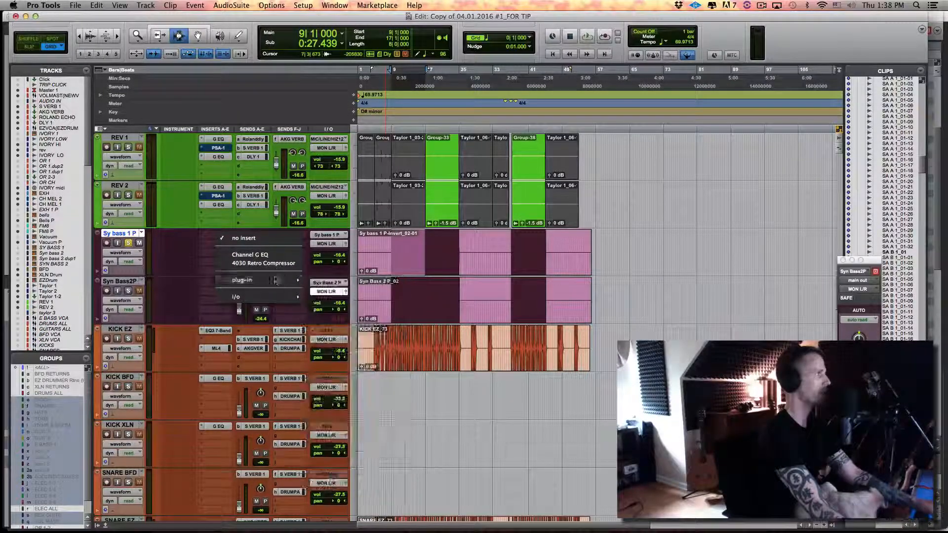
mouse_move(267, 280)
mouse_move(326, 282)
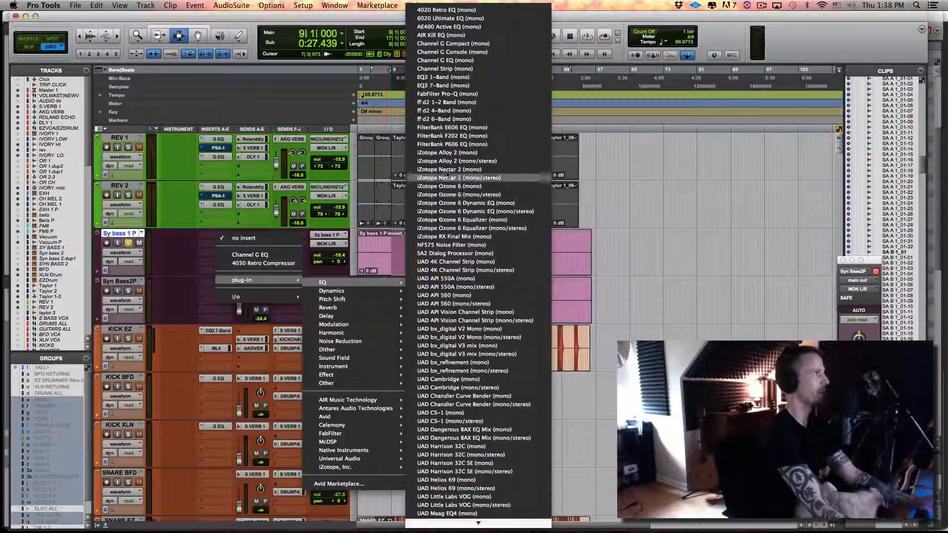
click(443, 85)
drag(454, 125, 511, 126)
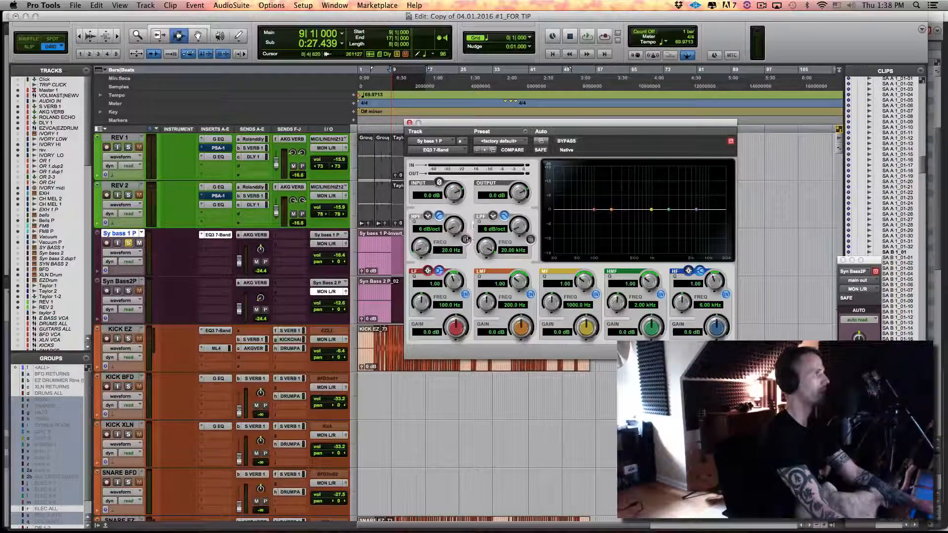
Enable the high-pass filter with a 24 dB/oct slope and raise its frequency to 89.4 Hz while listening to the bass
click(466, 239)
drag(455, 228, 431, 123)
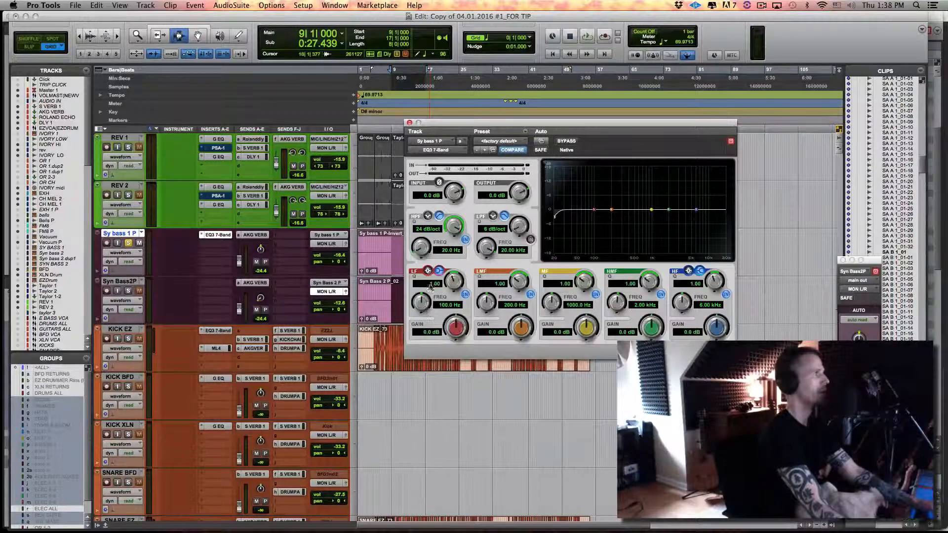
key(space)
drag(419, 244, 421, 222)
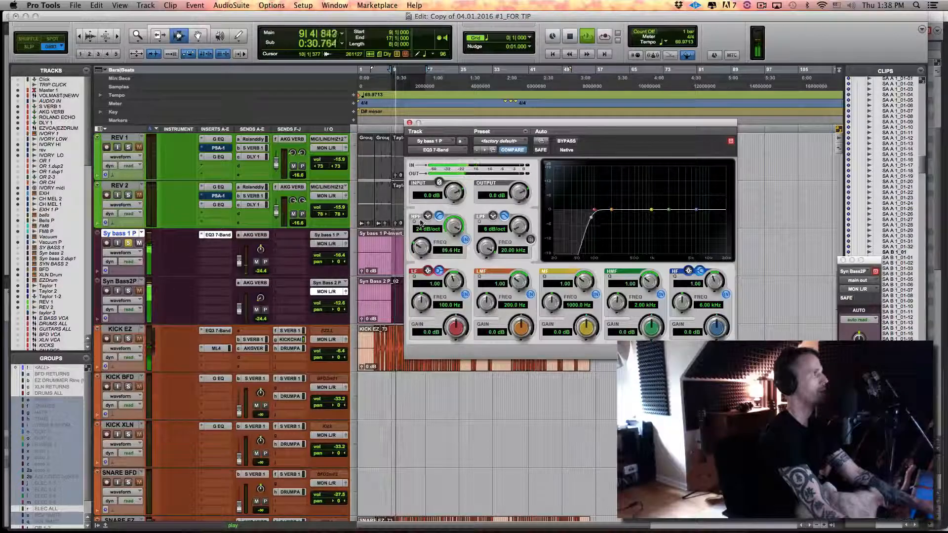
key(space)
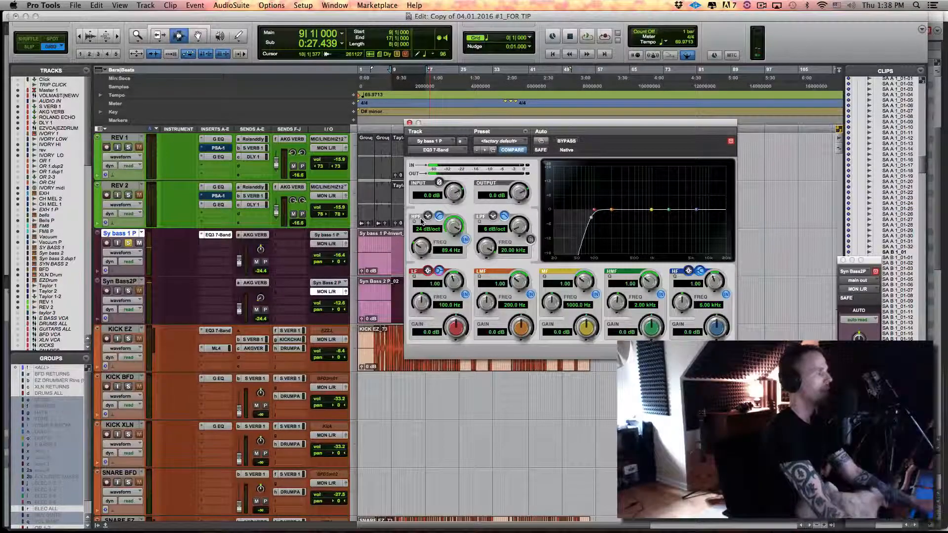
Using the Pitch to Frequency Mappings chart in Preview, set the EQ's LF band to 78 Hz and LMF band to 156 Hz, and start playback
key(super+Tab)
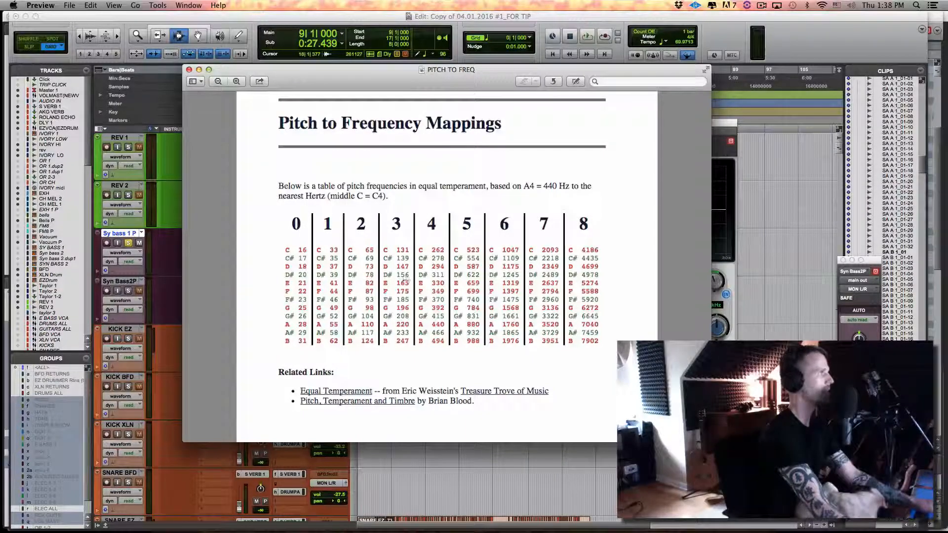
key(super+Tab)
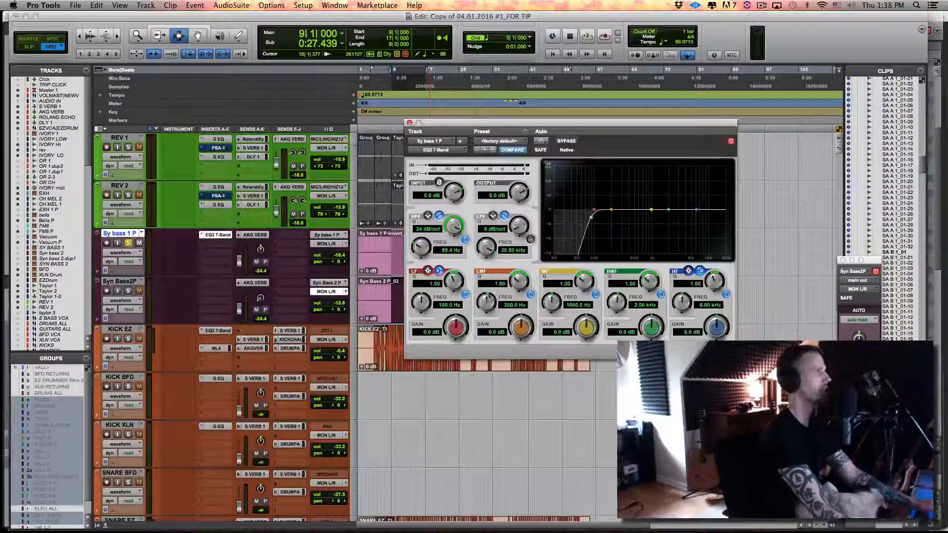
click(445, 305)
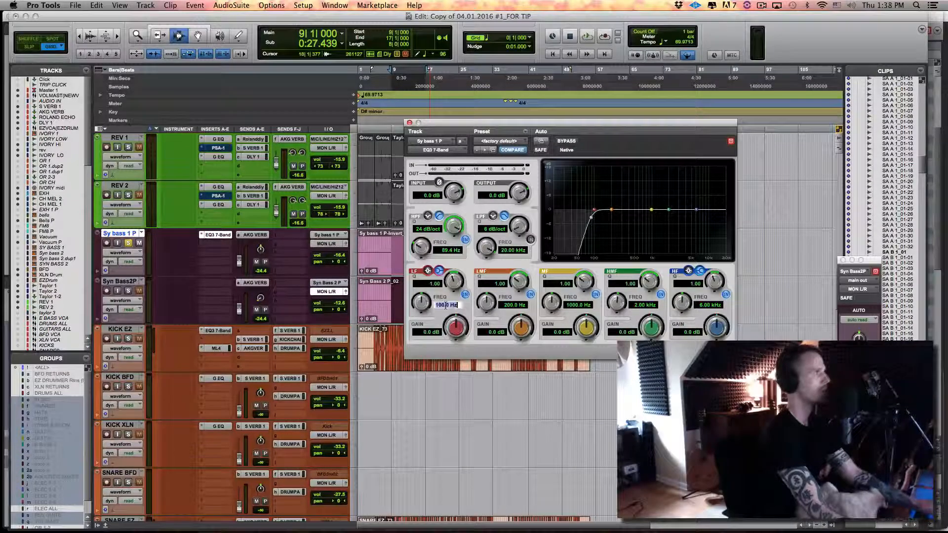
text(78)
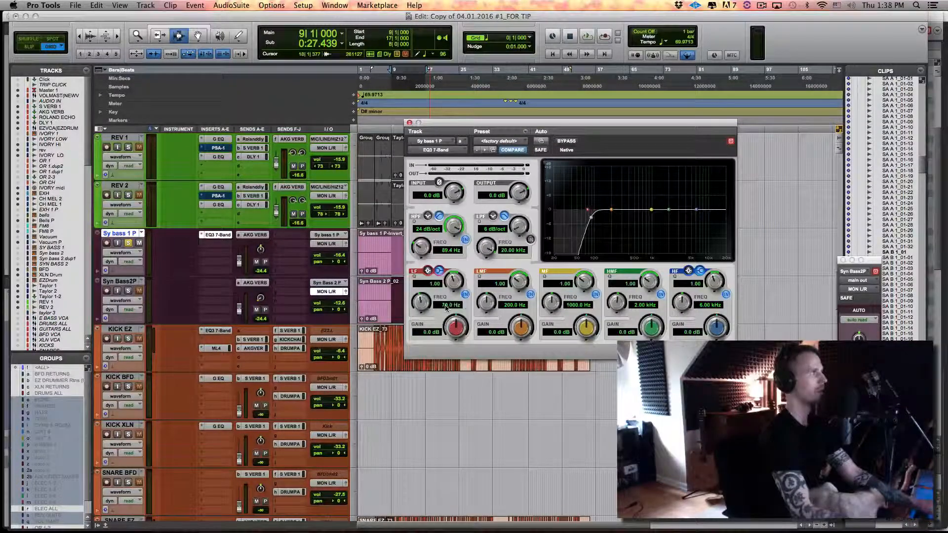
key(Return)
click(511, 305)
text(15)
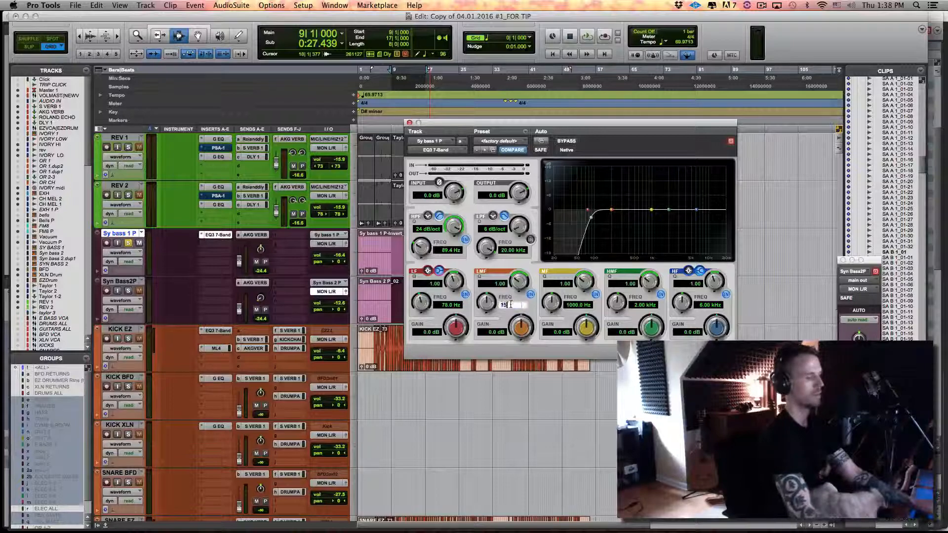
text(6)
key(Return)
key(space)
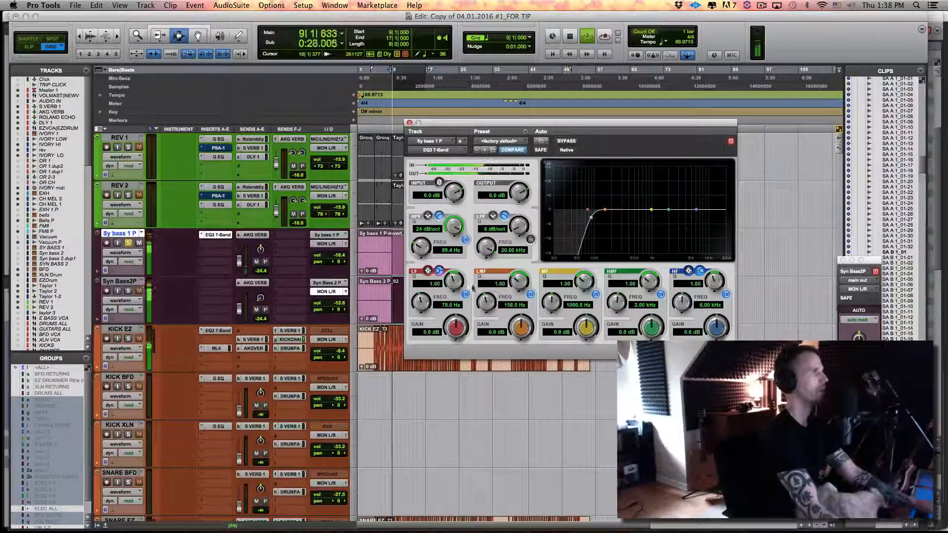
Boost the EQ's LF band by 6.1 dB with a peak shape and set the high-pass filter frequency to 85.5 Hz
drag(455, 329, 459, 317)
click(428, 271)
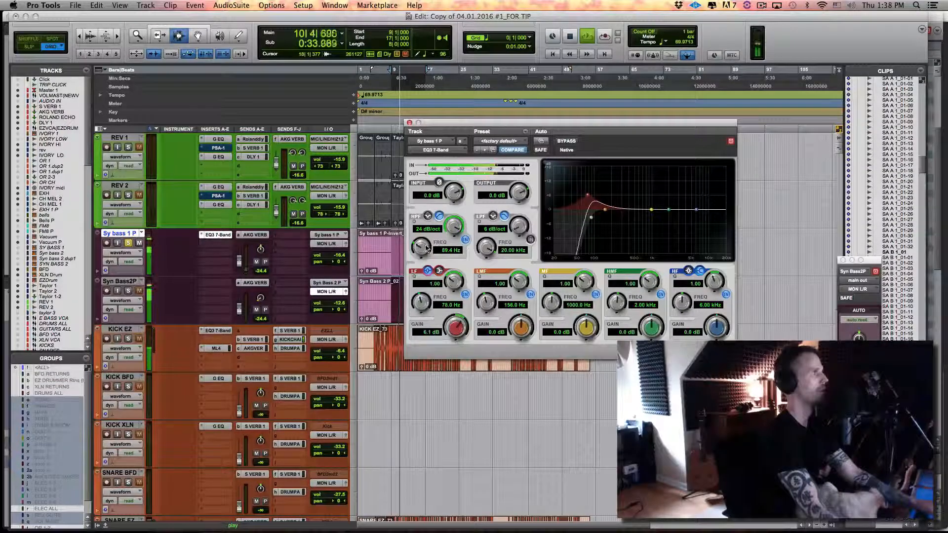
drag(424, 251, 425, 256)
Boost the LMF band by 4.1 dB with a Q of 1.86 while listening, and stop playback
drag(524, 326, 526, 320)
drag(516, 280, 518, 272)
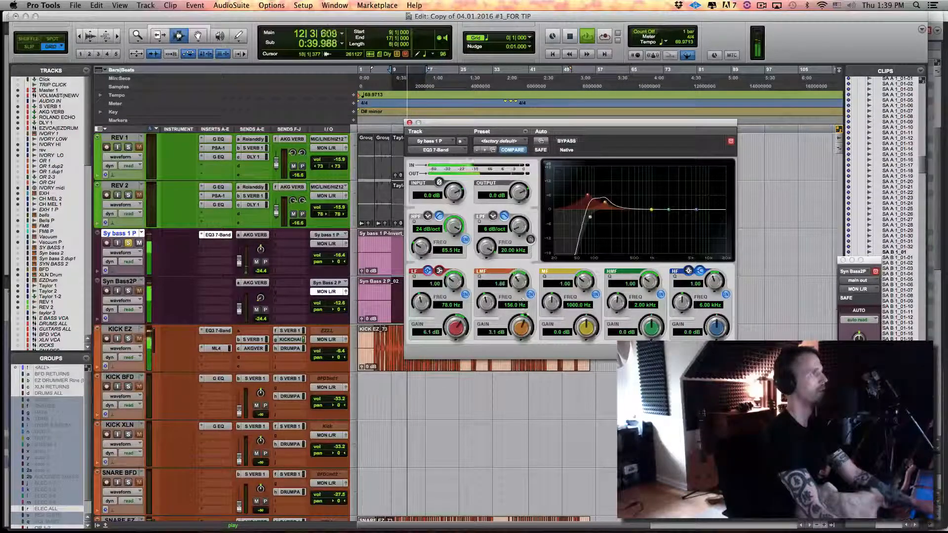
drag(525, 324, 525, 321)
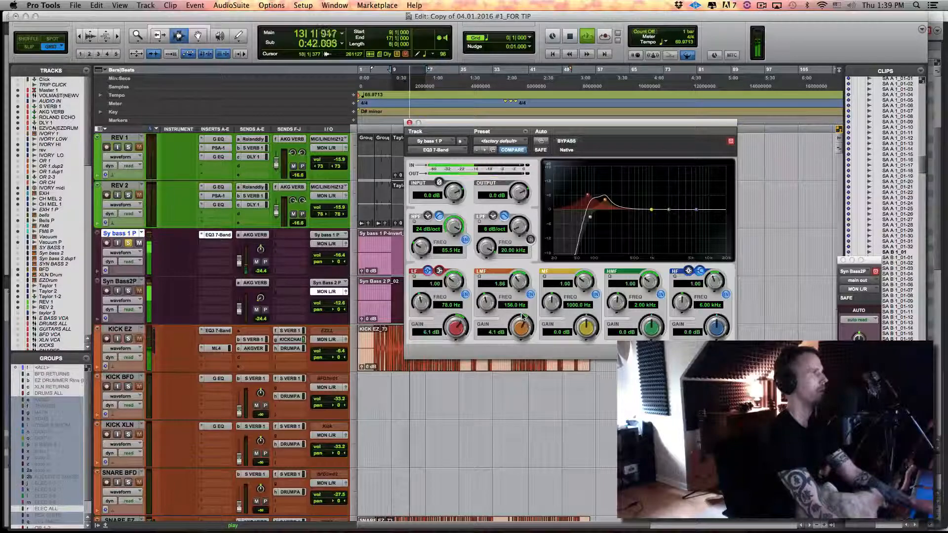
key(space)
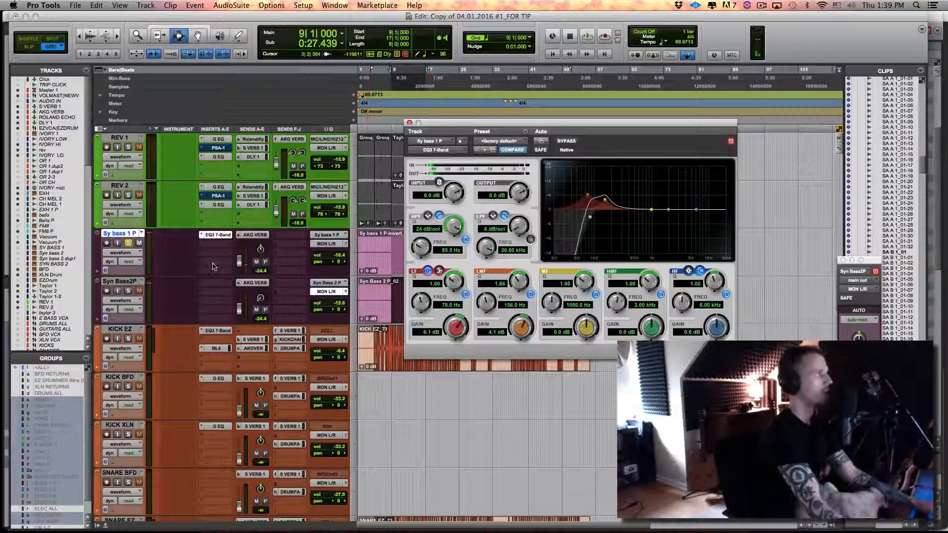
Solo only the Syn Bass2P track, move the EQ window clear of the clips and listen briefly from bar 9
click(128, 291)
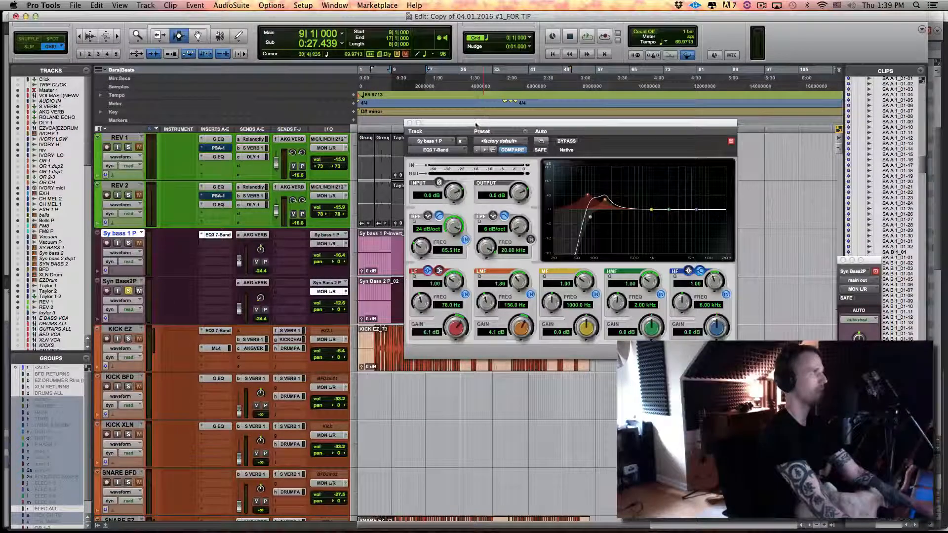
drag(477, 123, 678, 122)
key(space)
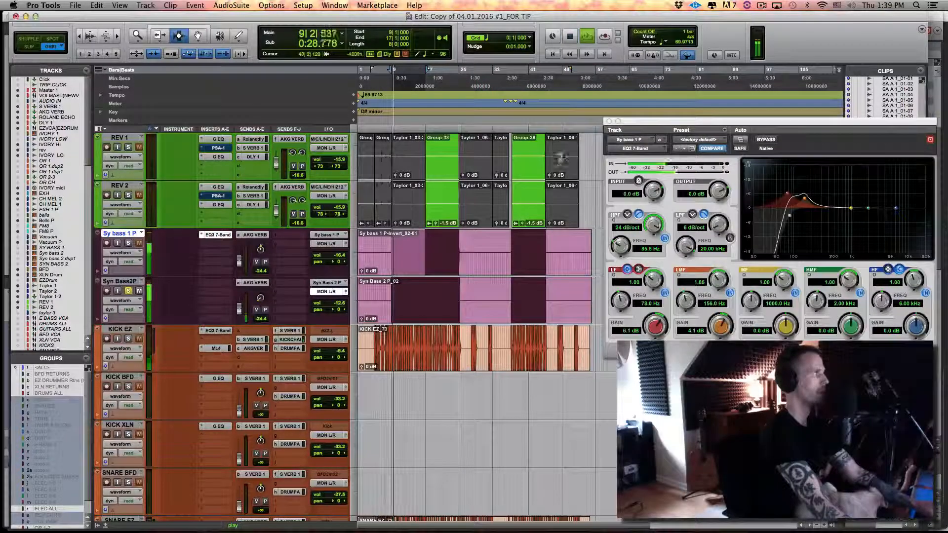
key(space)
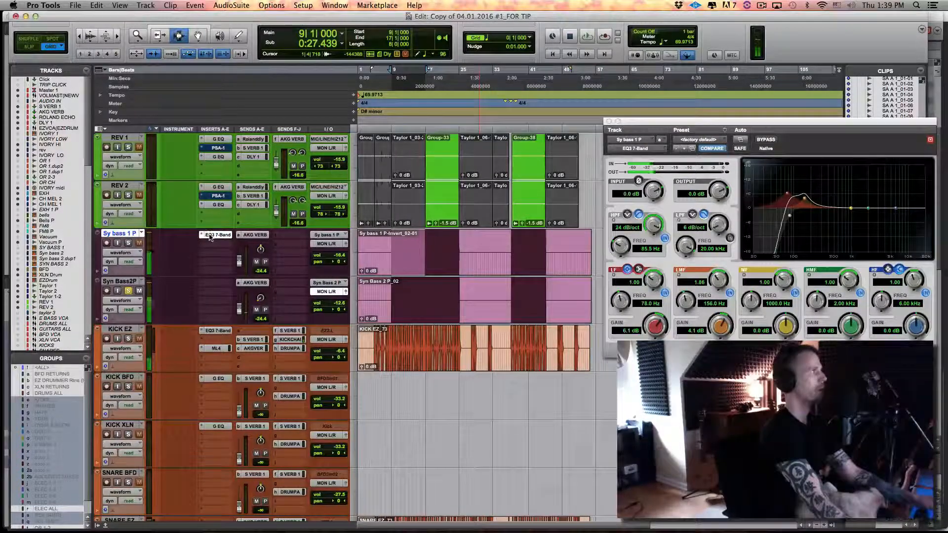
Copy the EQ3 7-Band insert from Sy bass 1 P to Syn Bass2P, reset it to the factory default and reposition its window
drag(211, 237, 216, 283)
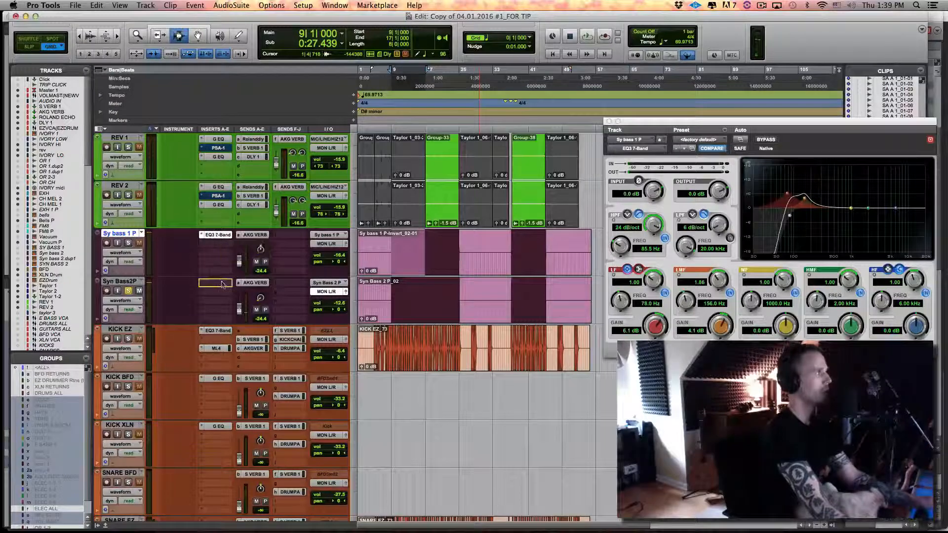
click(222, 284)
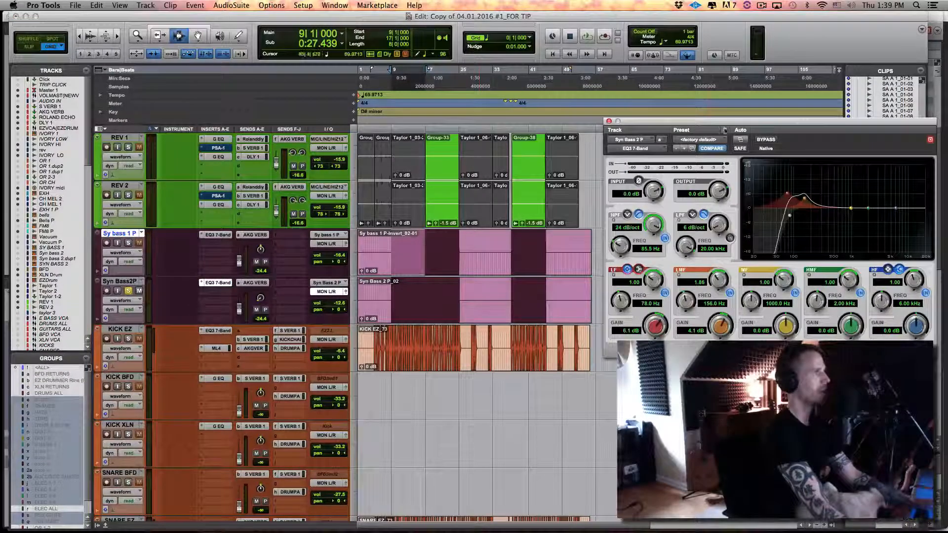
click(716, 139)
click(748, 140)
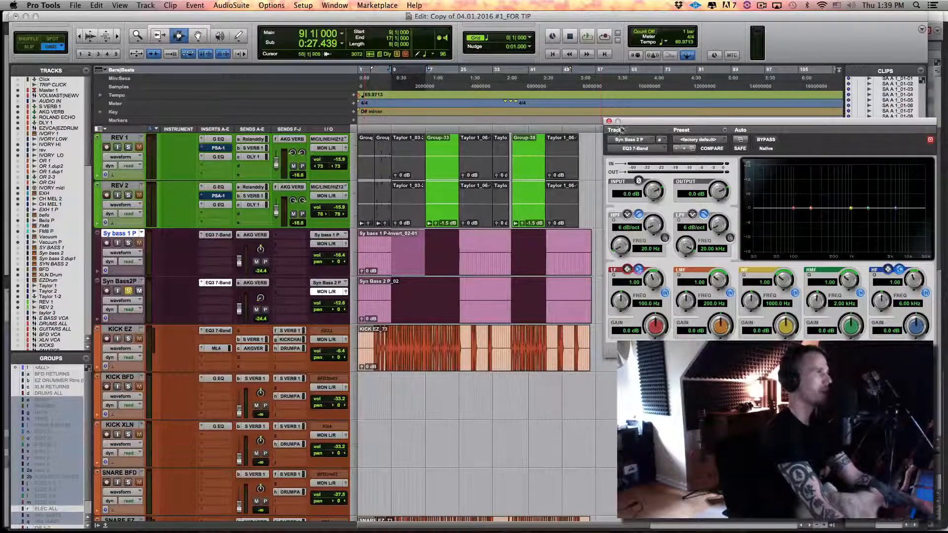
drag(621, 129, 528, 106)
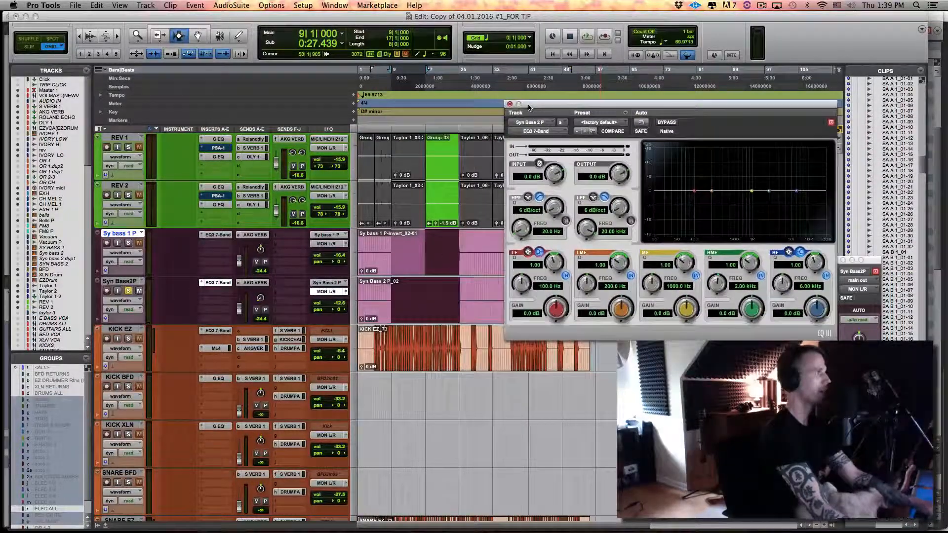
Play the section from bar 9 and unsolo Syn Bass2P to hear it with the rest of the mix
click(406, 201)
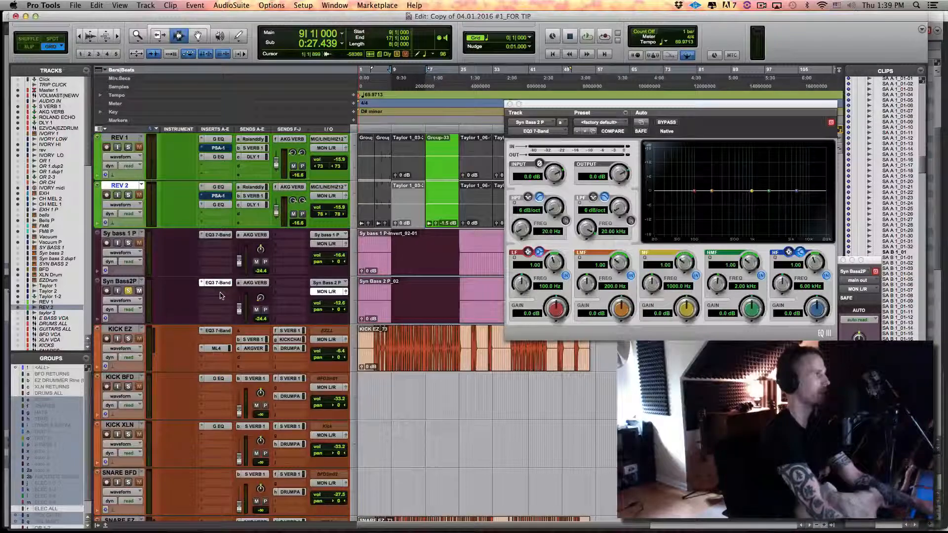
key(space)
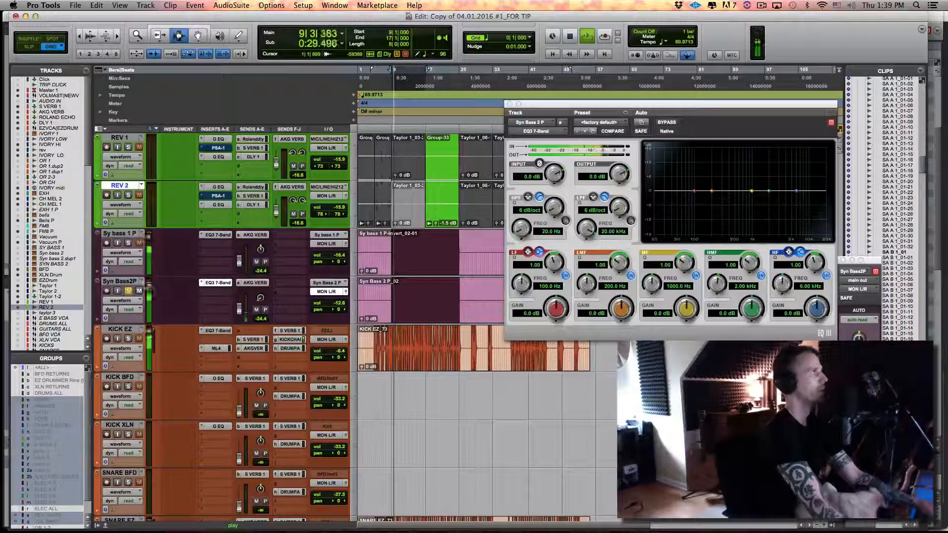
click(128, 291)
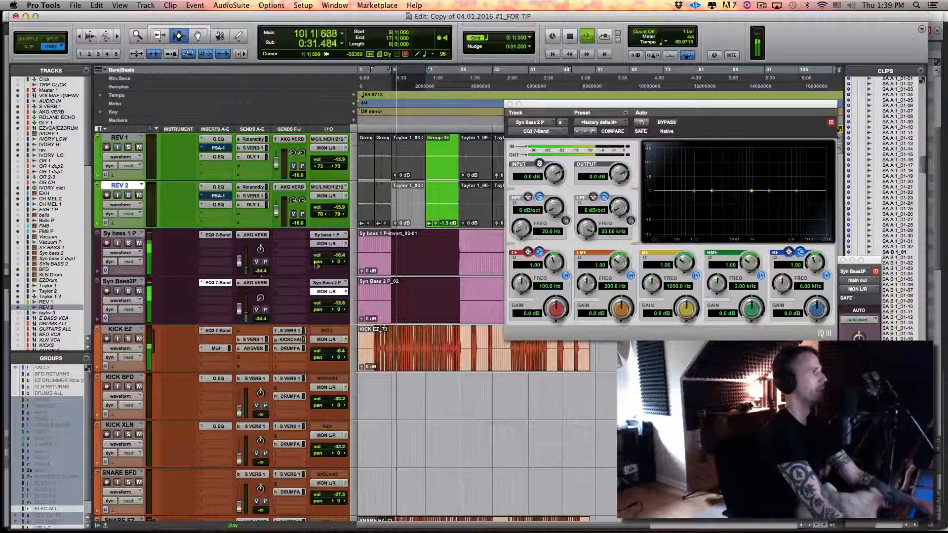
Enable the low-pass filter on the Syn Bass2P EQ with a 12 dB/oct slope at 692.1 Hz
click(631, 220)
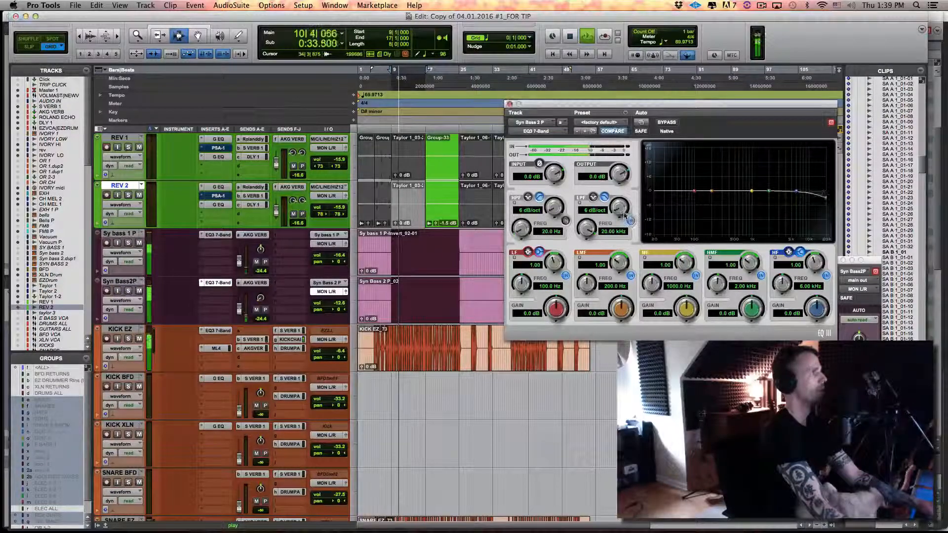
drag(620, 207, 620, 196)
drag(587, 229, 588, 301)
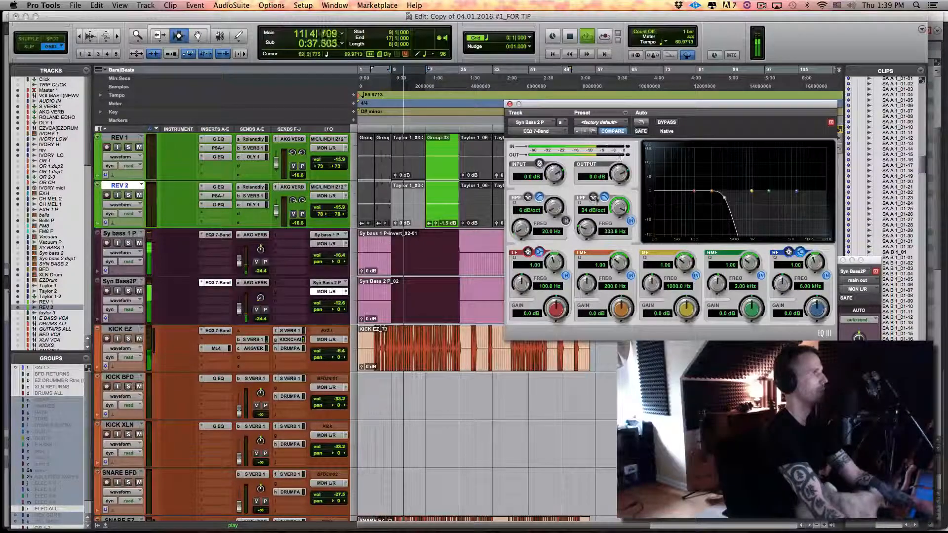
drag(588, 231, 592, 251)
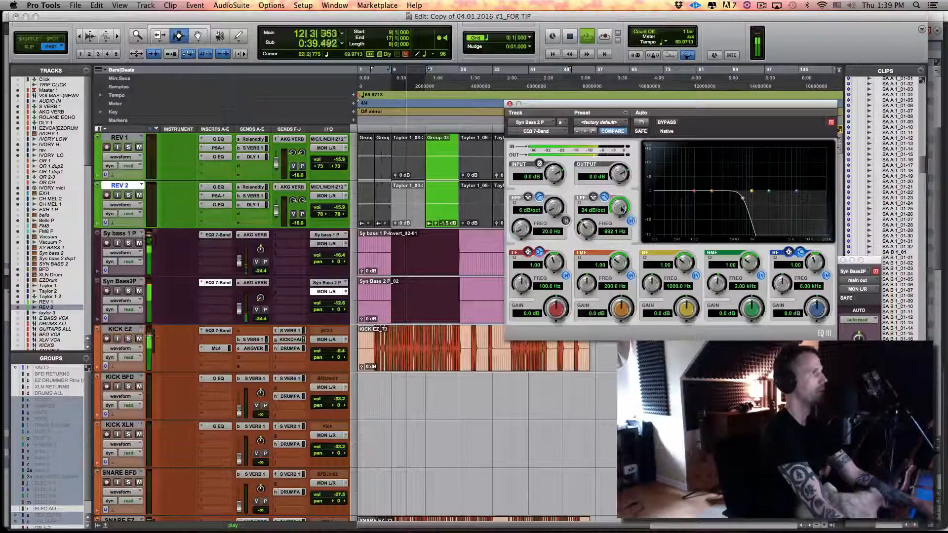
drag(619, 208, 617, 264)
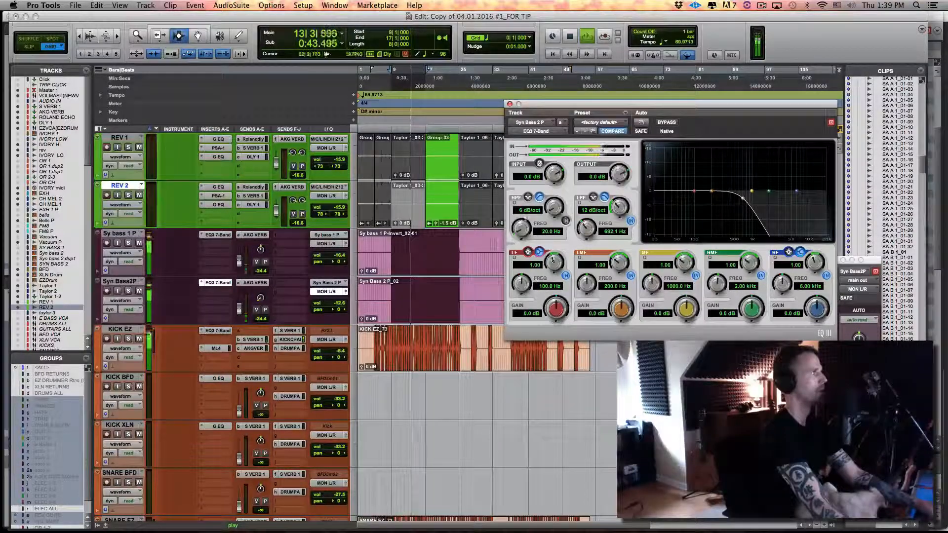
Compare the EQ with its bypassed sound, and refine the low-pass filter to 6 dB/oct at 827.8 Hz
click(659, 123)
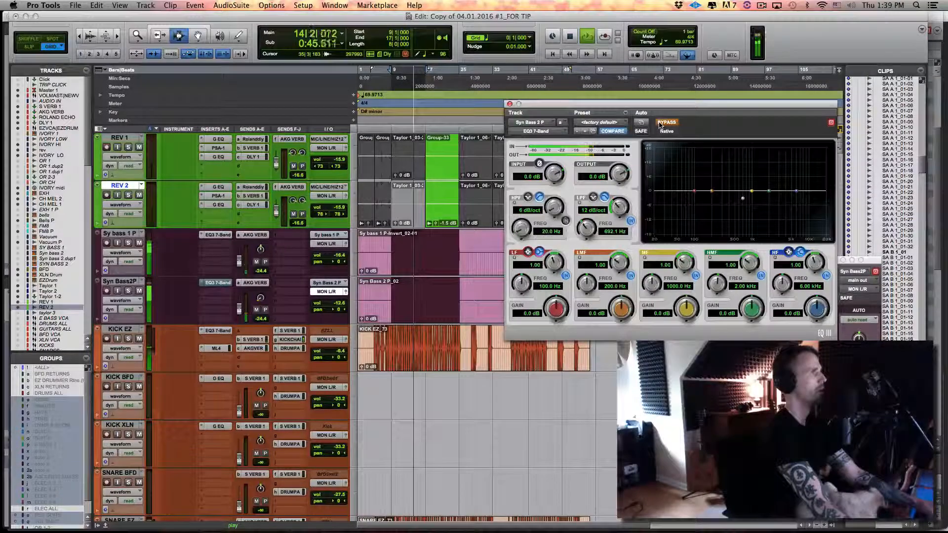
click(659, 123)
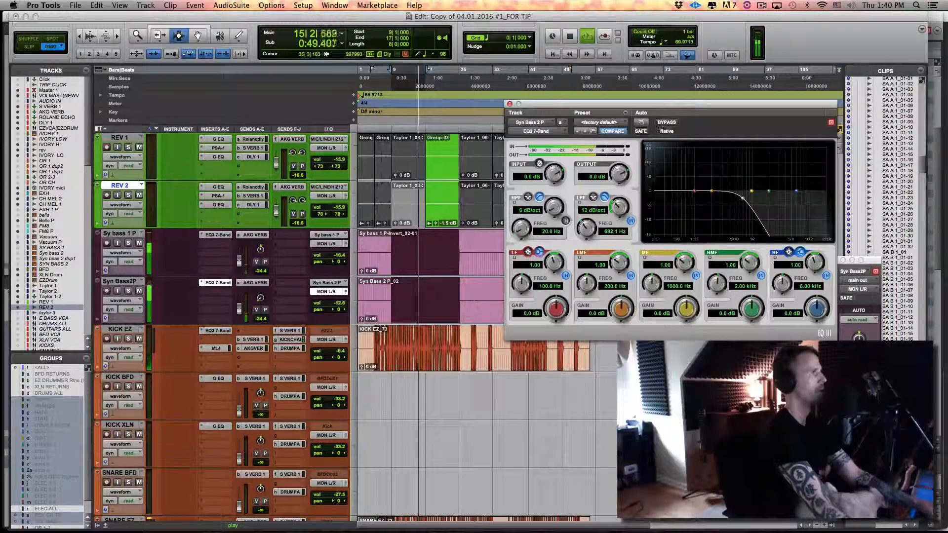
drag(587, 226, 588, 226)
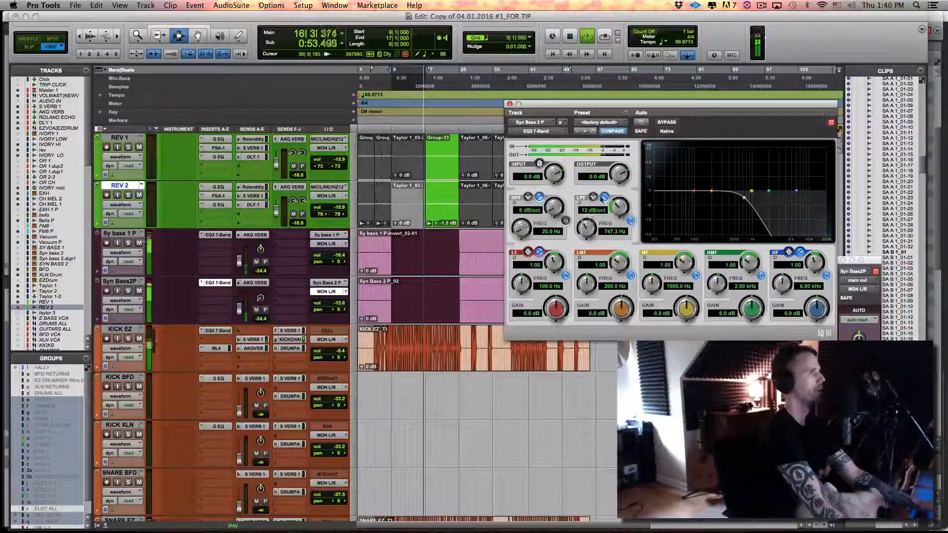
drag(618, 209, 617, 236)
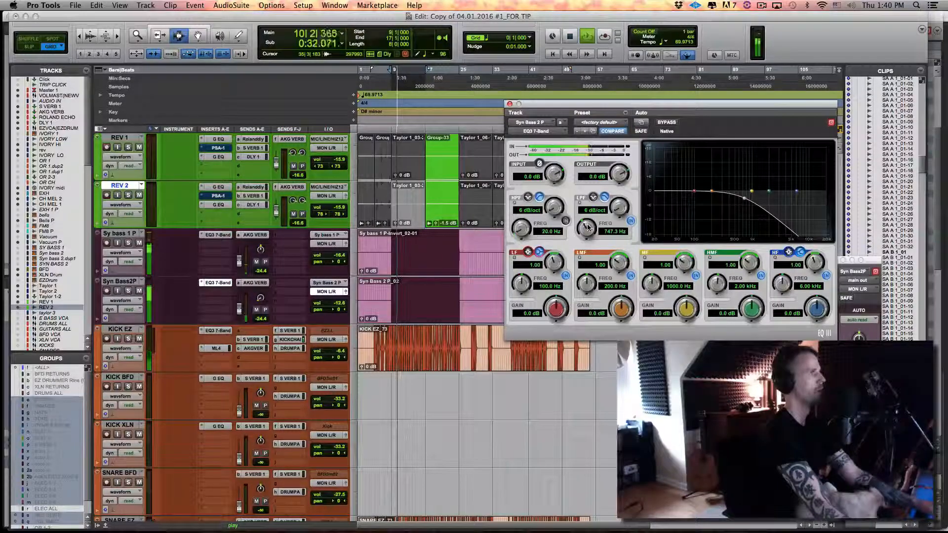
drag(587, 227, 587, 225)
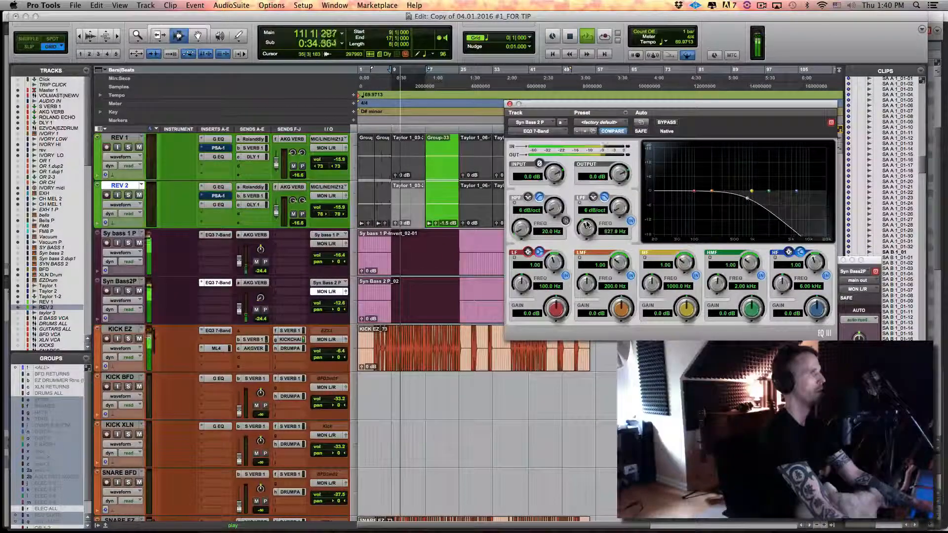
Toggle the mute on Sy bass 1 P while listening, stop playback and select that track
click(139, 243)
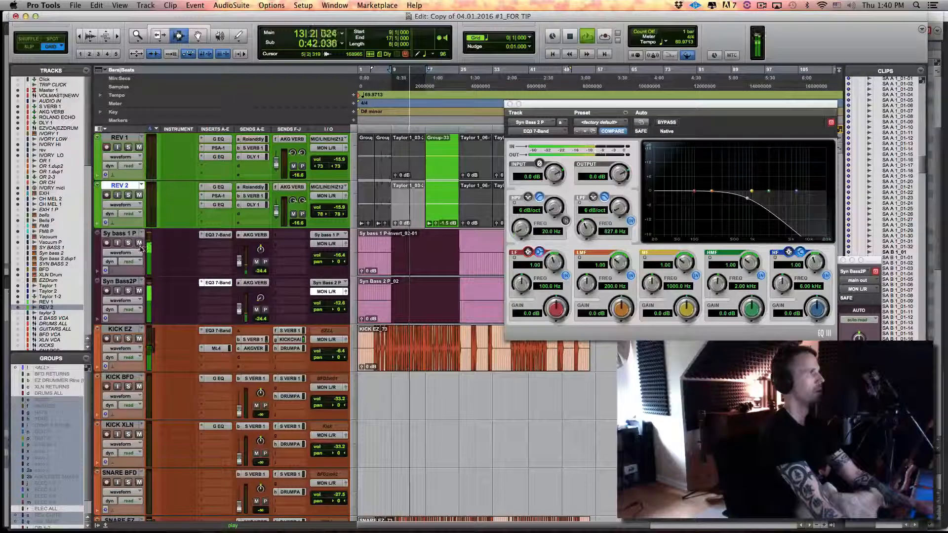
key(space)
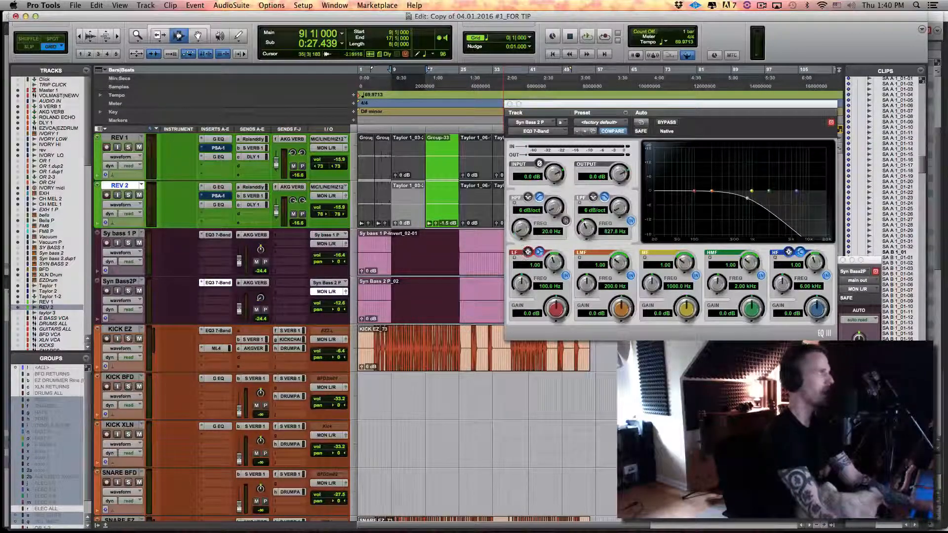
click(129, 233)
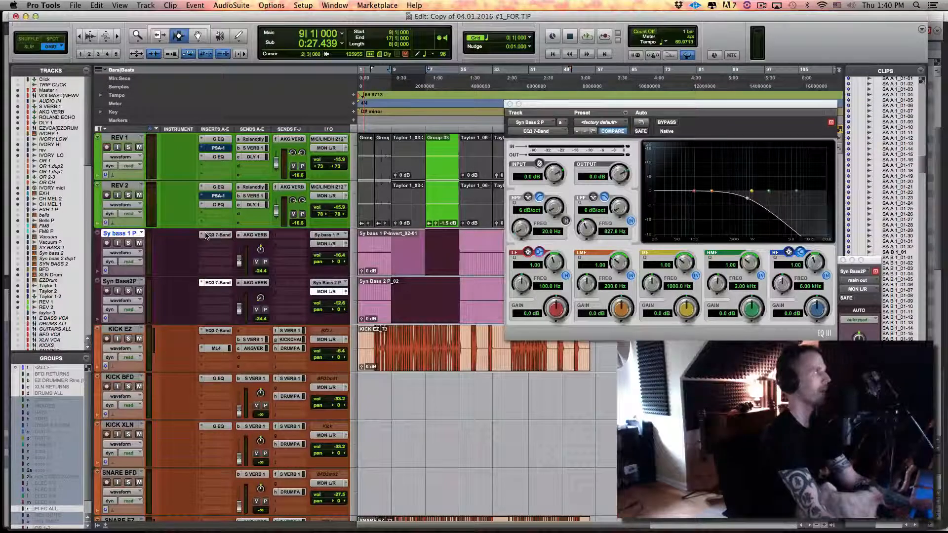
Audition Syn Bass2P and Sy bass 1 P soloed in turn from bar 9, ending with Syn Bass2P soloed and playback stopped
click(129, 291)
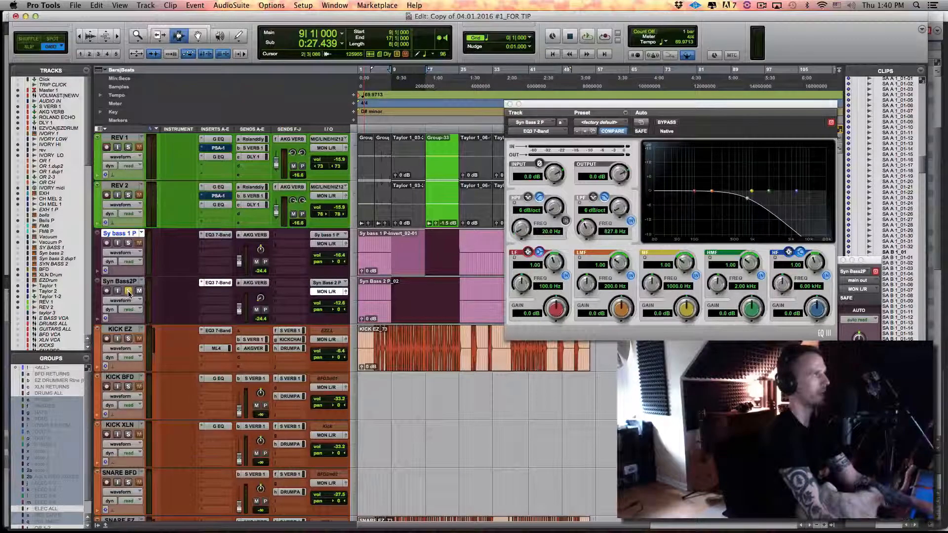
key(space)
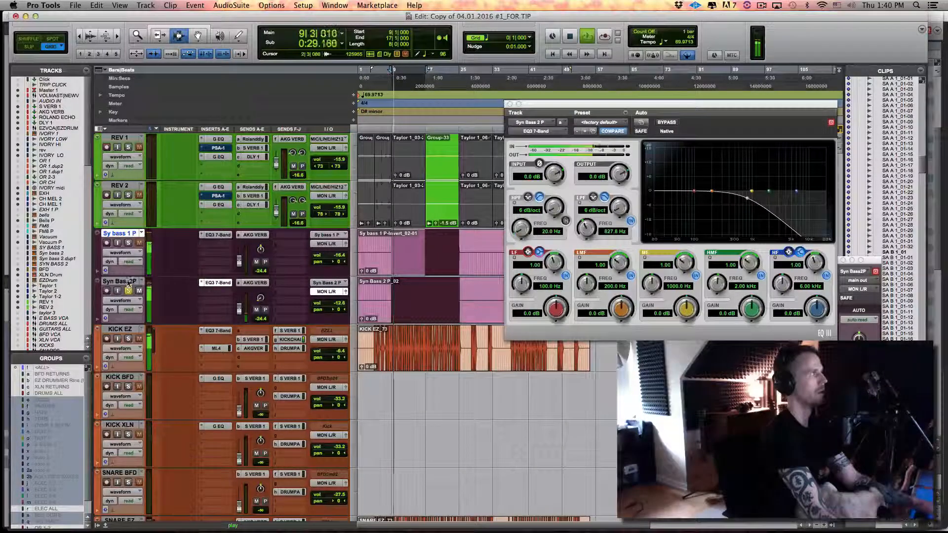
click(128, 244)
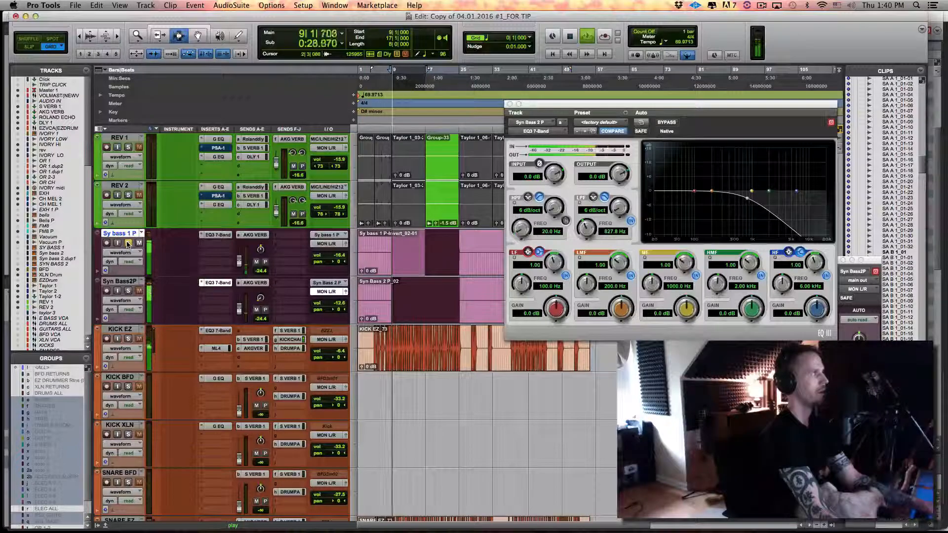
key(space)
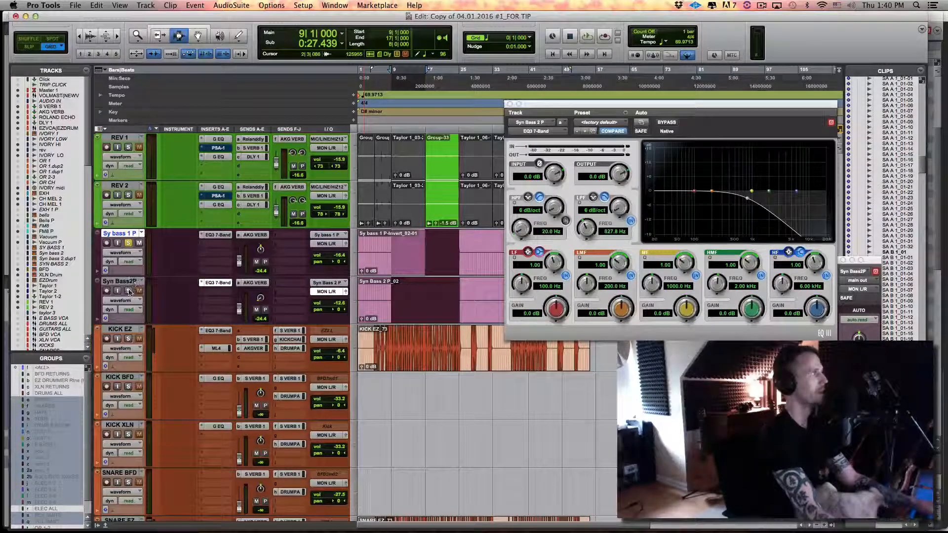
key(space)
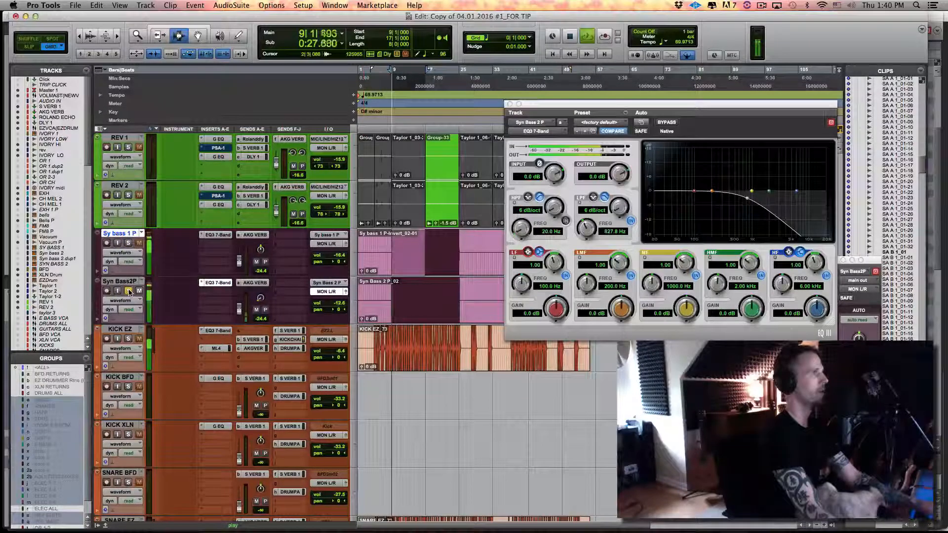
key(space)
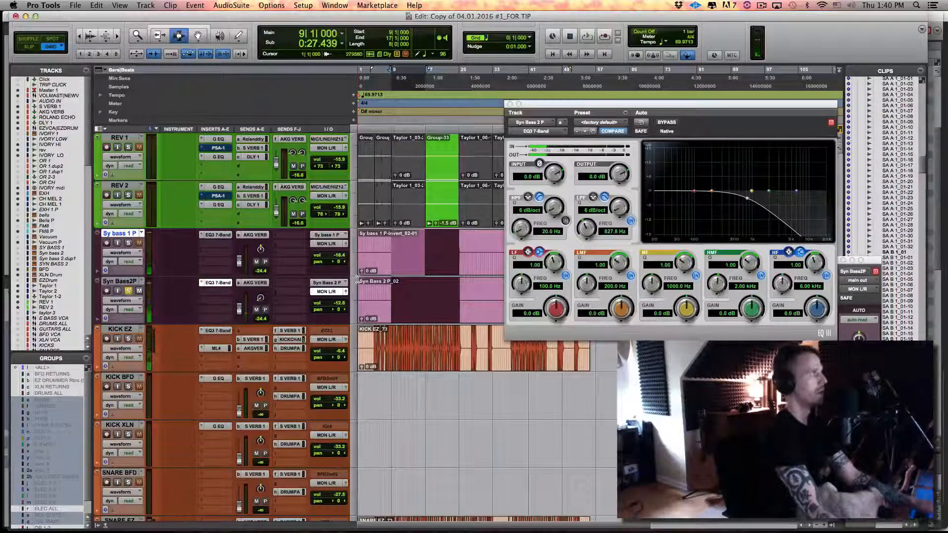
Consult the Pitch to Frequency Mappings chart in Preview and return to Pro Tools
key(super+Tab)
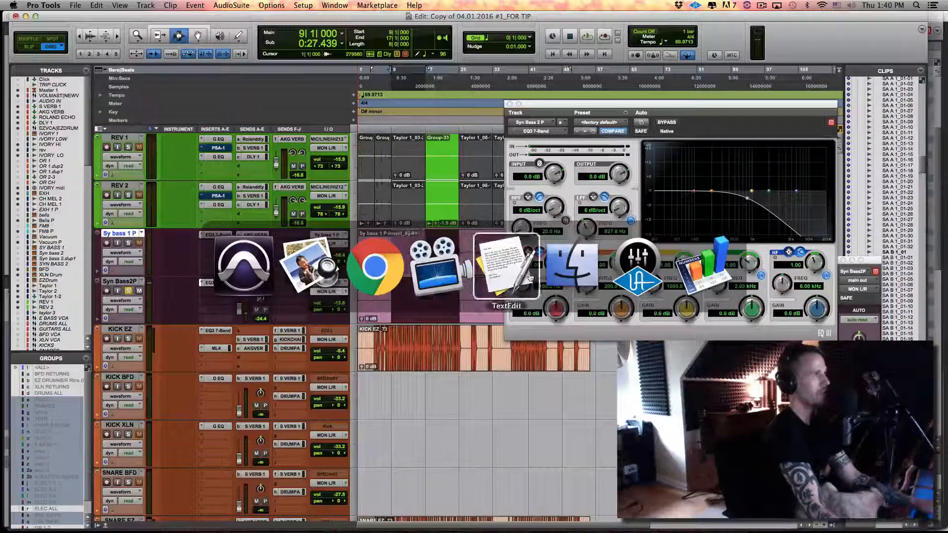
click(326, 272)
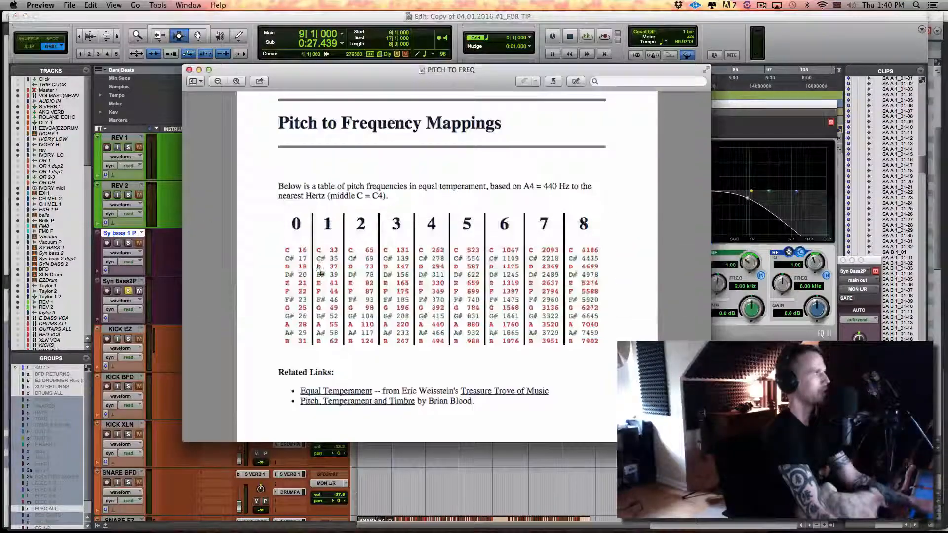
key(super+Tab)
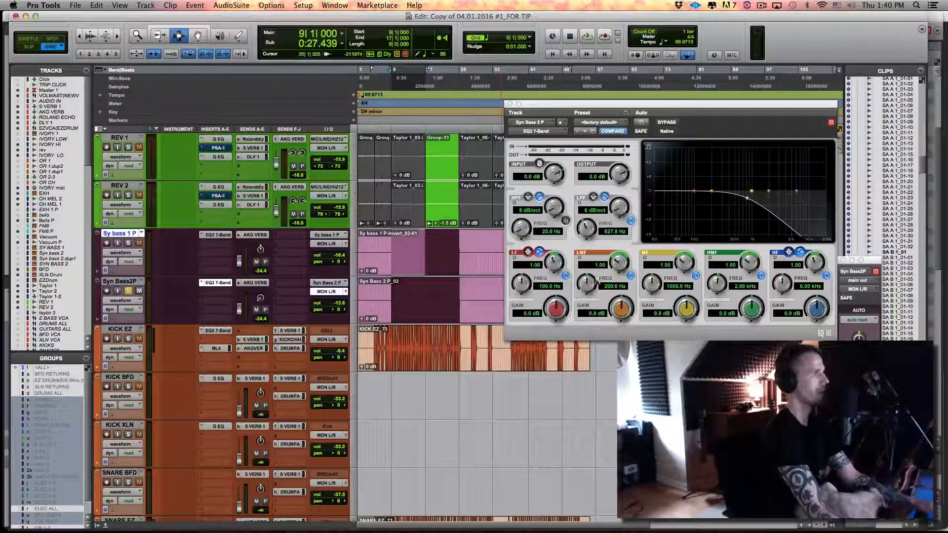
Switch the Syn Bass2P EQ's LF band to a peak shape, with a Q of 1.95 and a frequency of 39 Hz
click(539, 251)
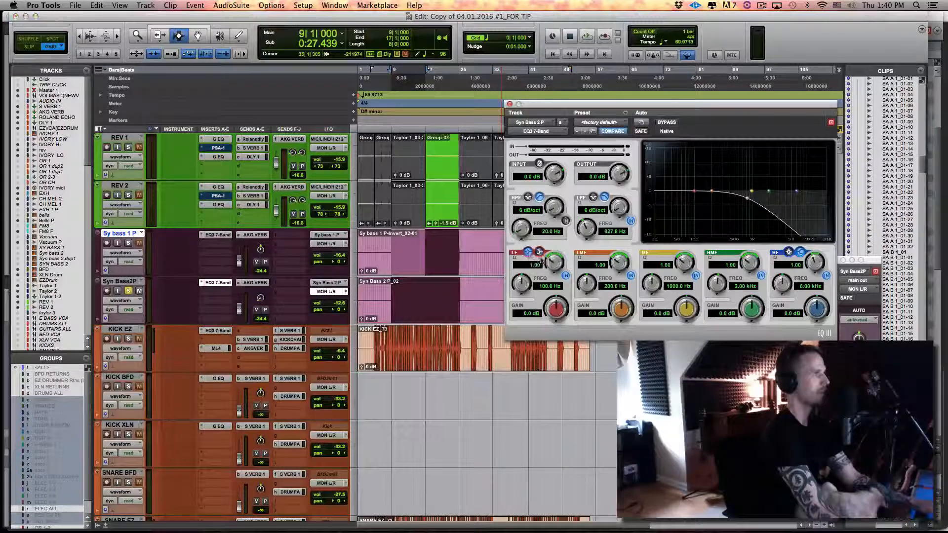
drag(554, 266, 554, 255)
click(548, 287)
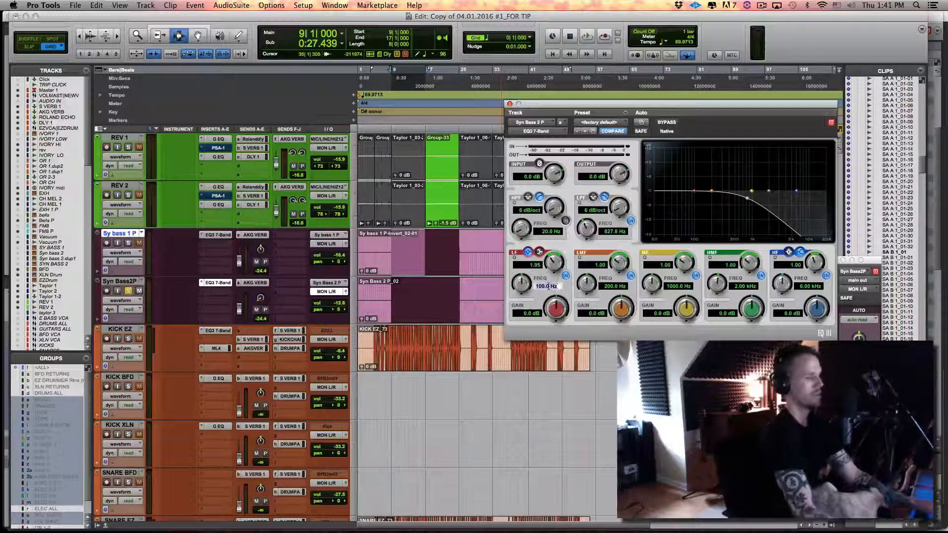
text(39)
key(Return)
Boost the LF band's gain to 4.7 dB with a Q of 2.14 while listening, and stop playback
key(space)
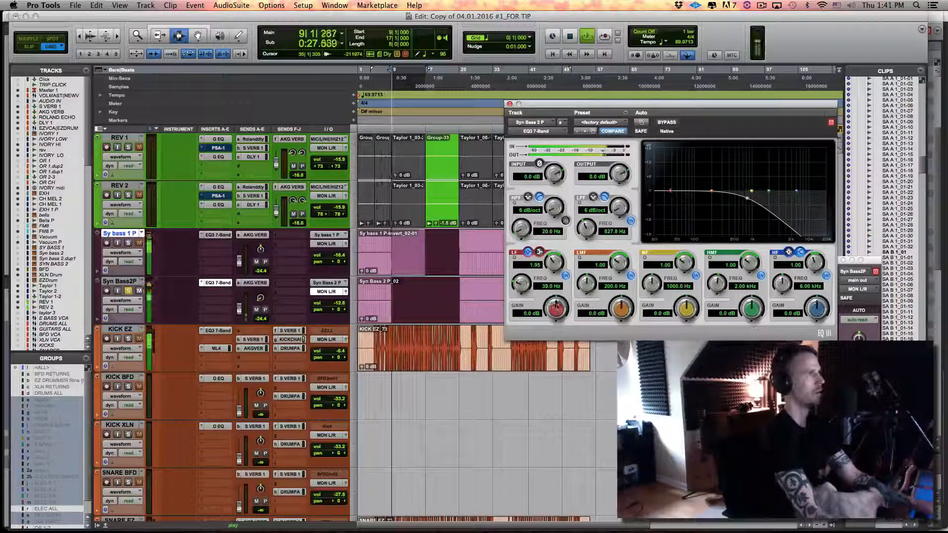
drag(556, 308, 560, 299)
mouse_move(554, 260)
mouse_down()
mouse_move(553, 280)
mouse_move(554, 265)
mouse_up()
drag(557, 305, 560, 309)
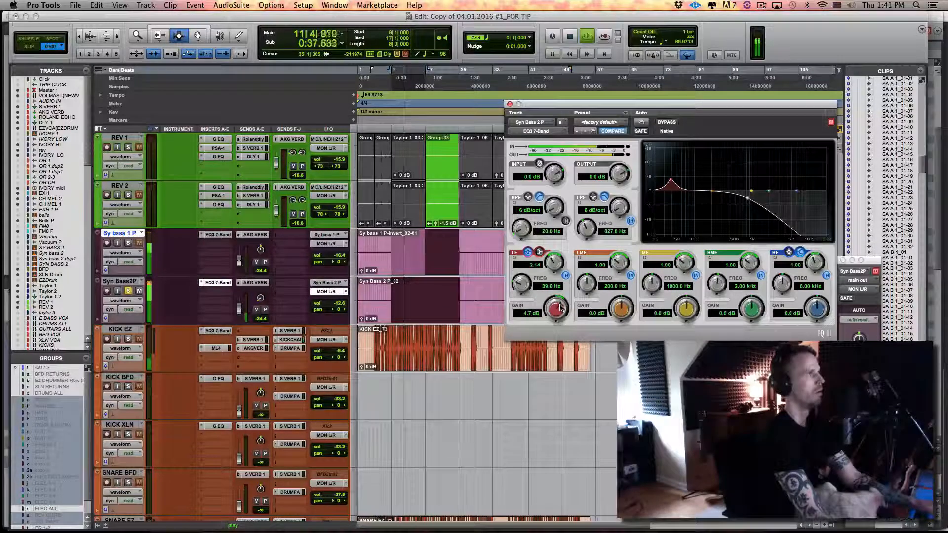
key(space)
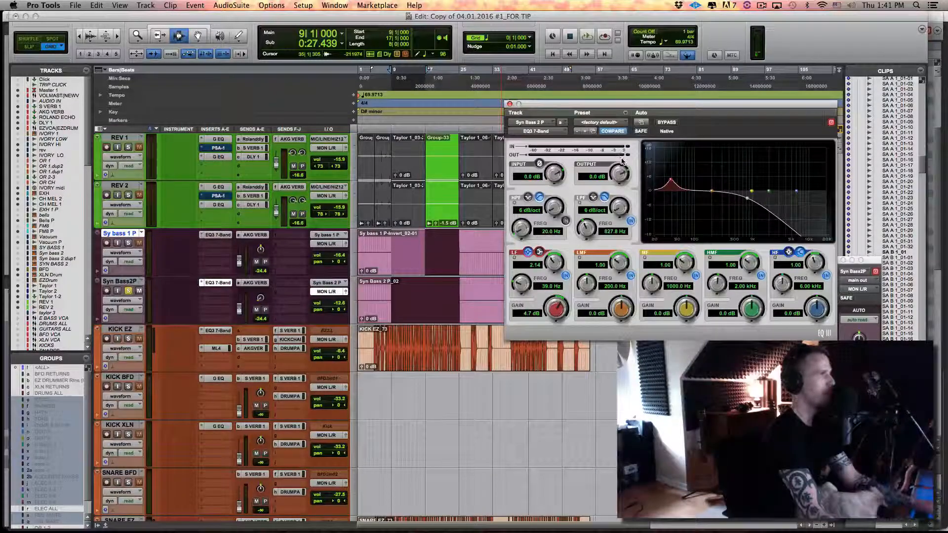
Lower the EQ's output level to -2.2 dB and audition the passage from bar 9
mouse_move(623, 172)
mouse_down()
mouse_move(621, 193)
mouse_move(621, 180)
mouse_up()
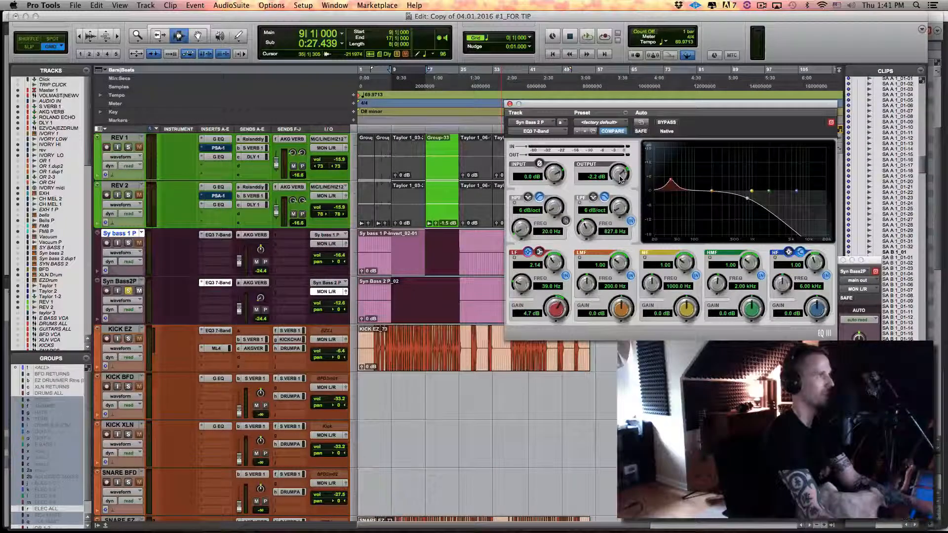
key(space)
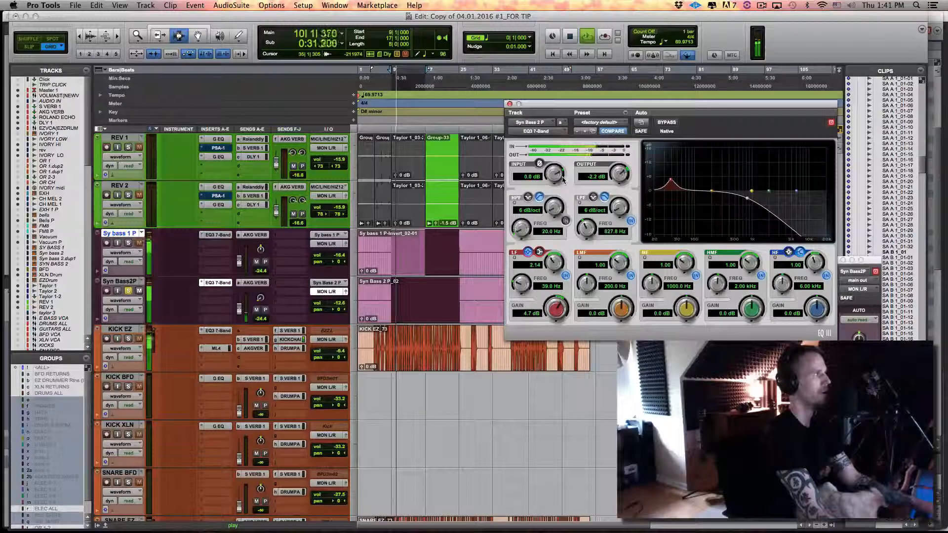
key(space)
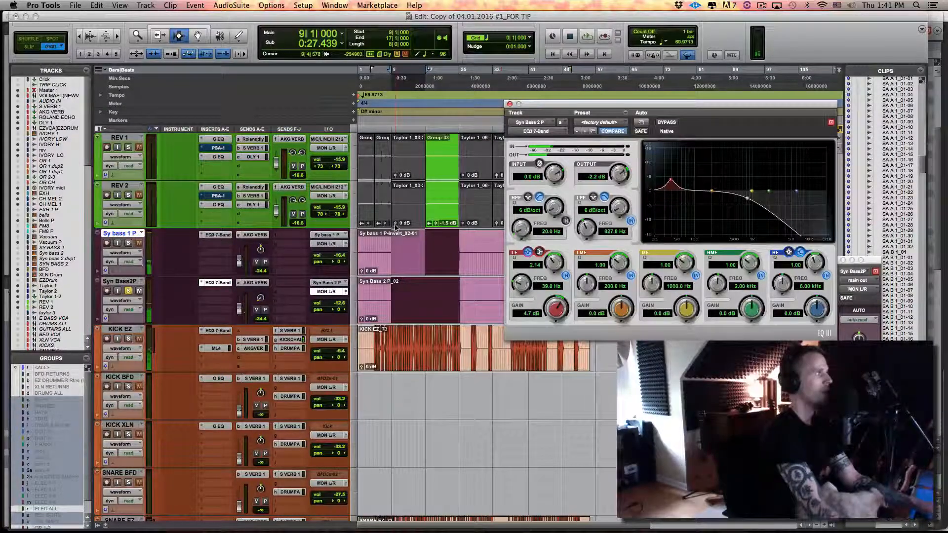
click(407, 208)
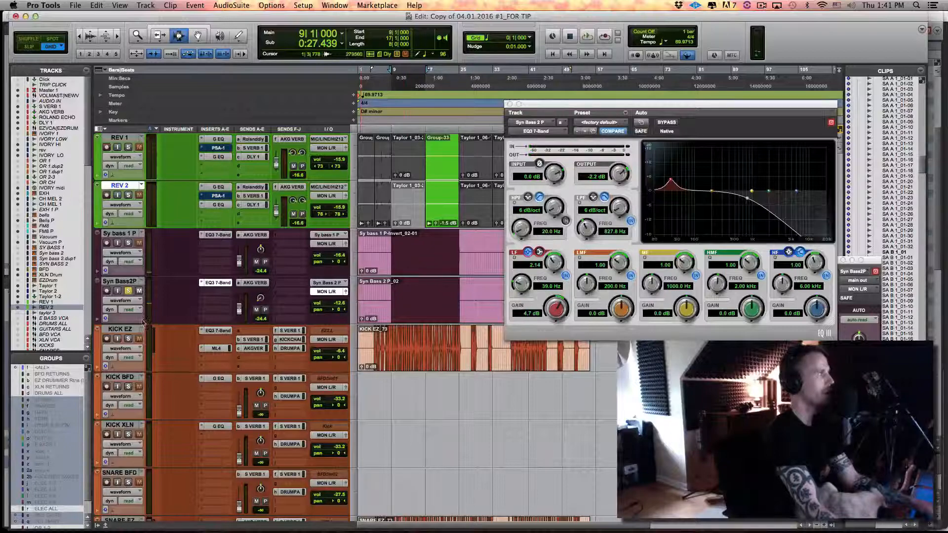
click(124, 331)
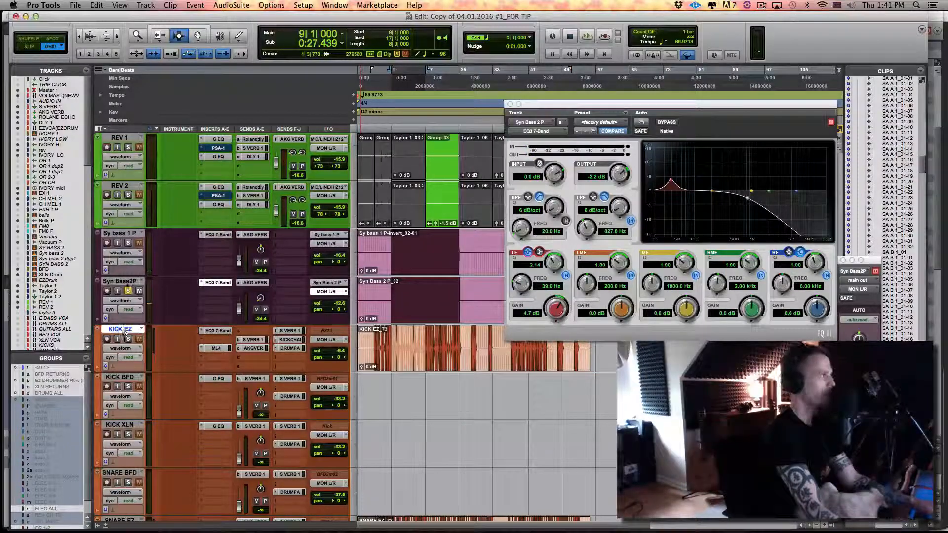
click(127, 284)
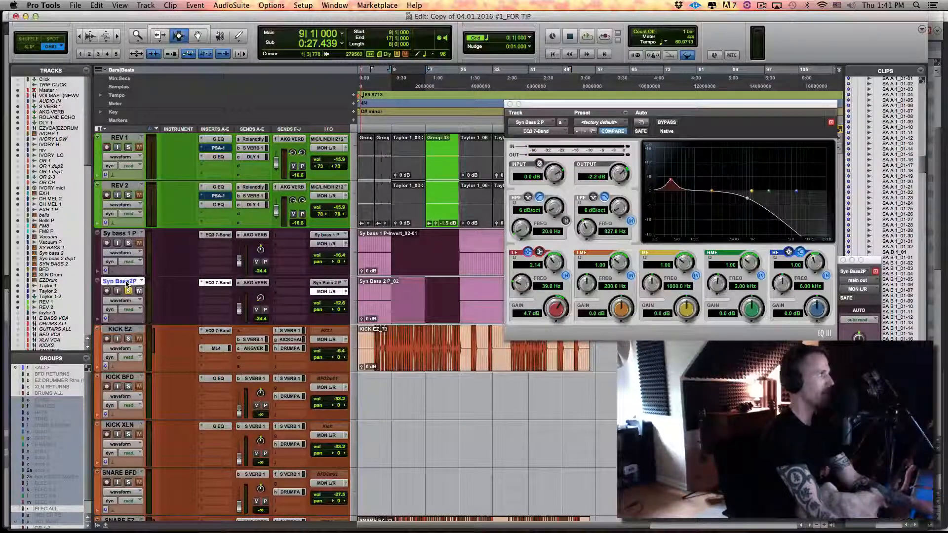
click(126, 236)
key(p)
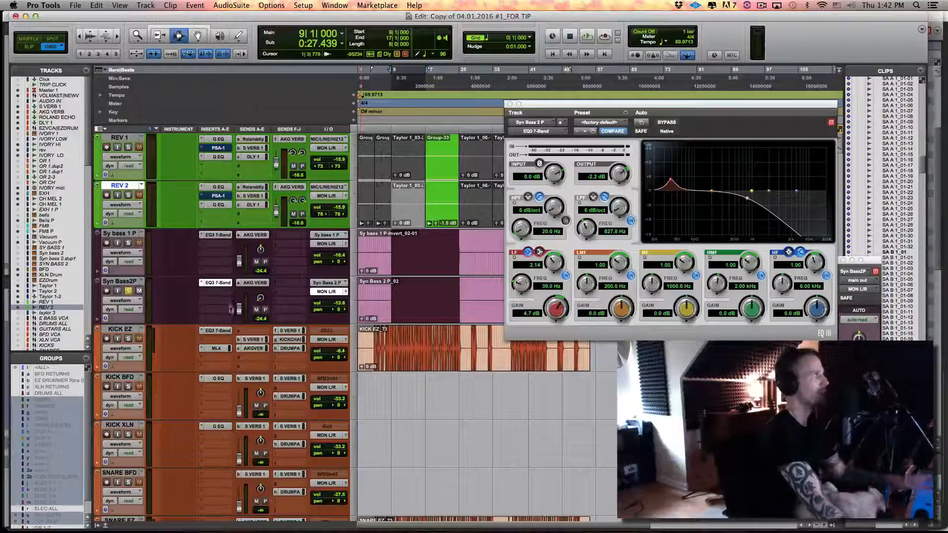
Deactivate the KICK CHAIN send on KICK EZ and add a new send to Bus 5 (Mono) on that track
ctrl+super+click(291, 340)
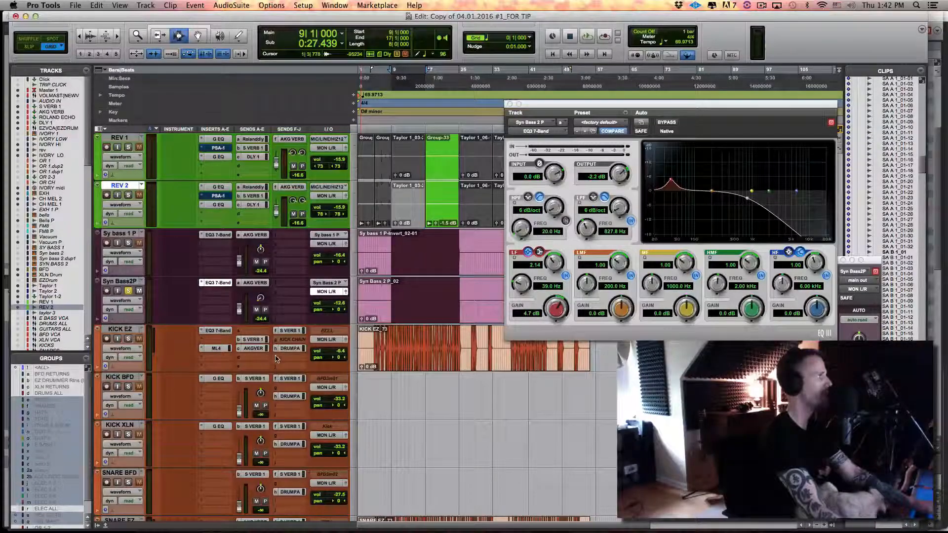
click(276, 359)
mouse_move(316, 385)
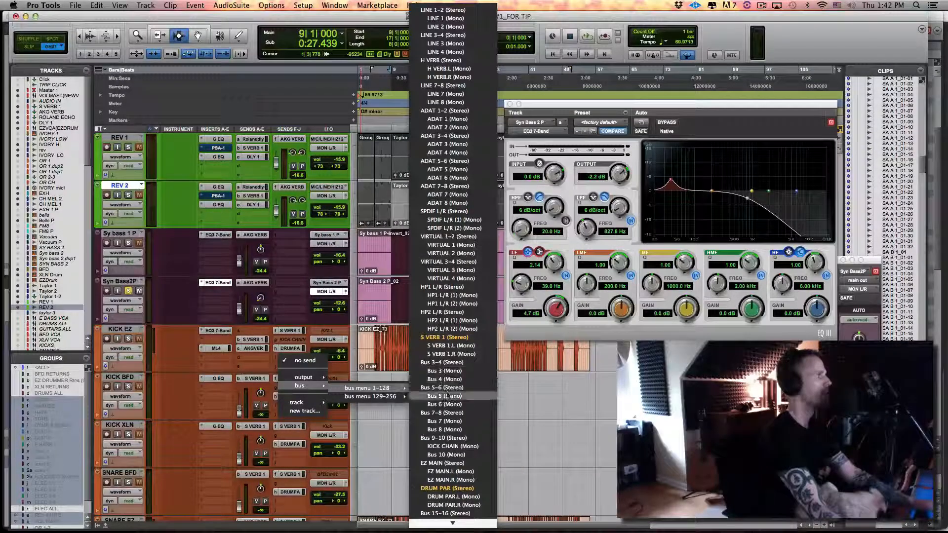
click(449, 396)
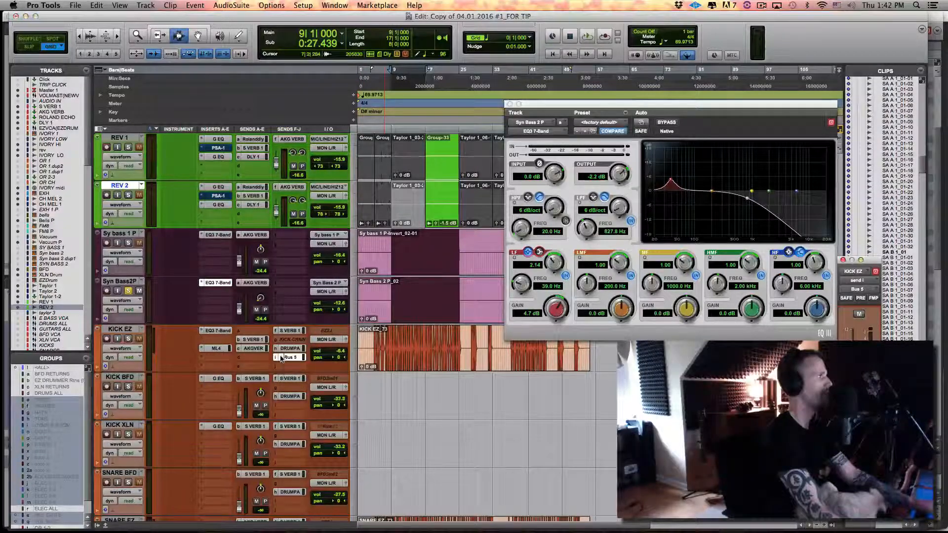
Rename the Bus 5 path of the new KICK EZ send as NEW KICK CHAIN
right_click(289, 359)
click(308, 385)
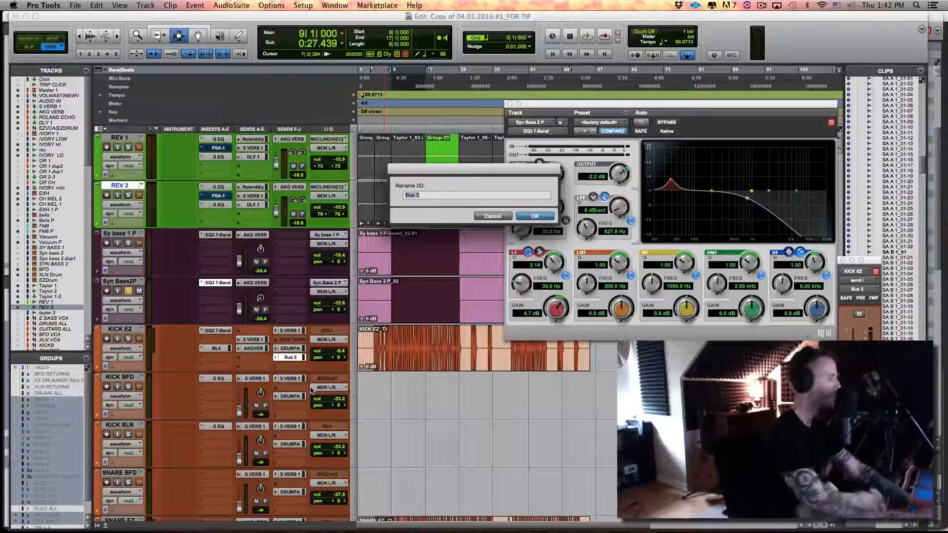
text(NEW KICK CHAIN)
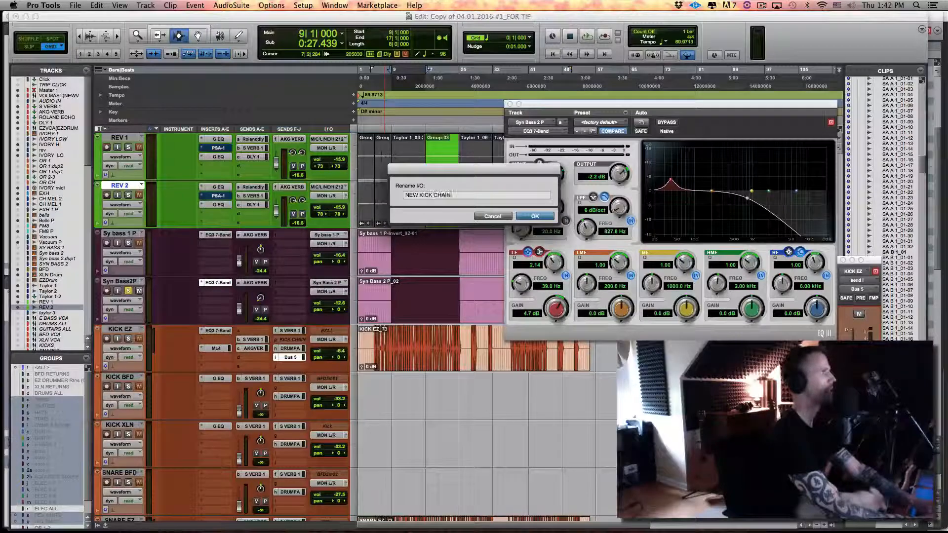
key(Return)
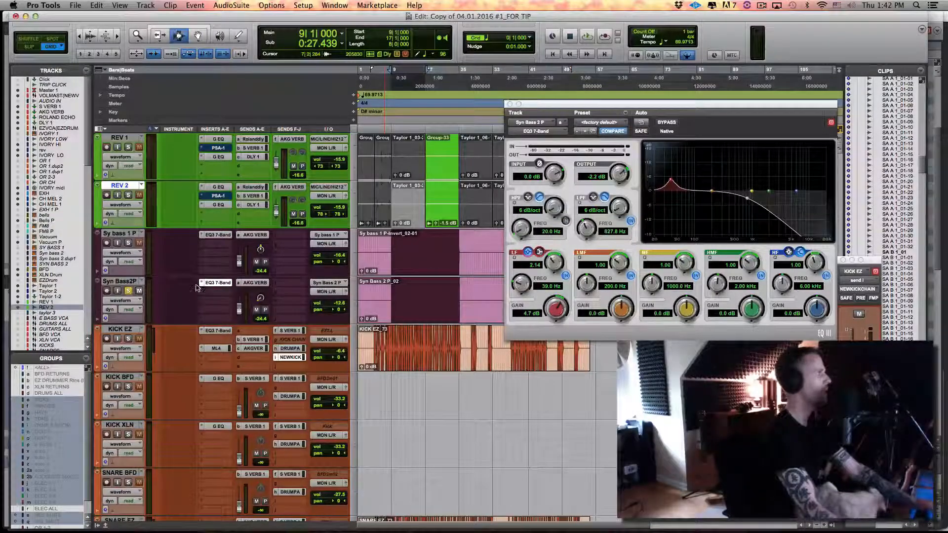
Insert the Channel Strip (mono) dynamics plug-in below the EQ on Syn Bass2P and move its window into full view
click(209, 292)
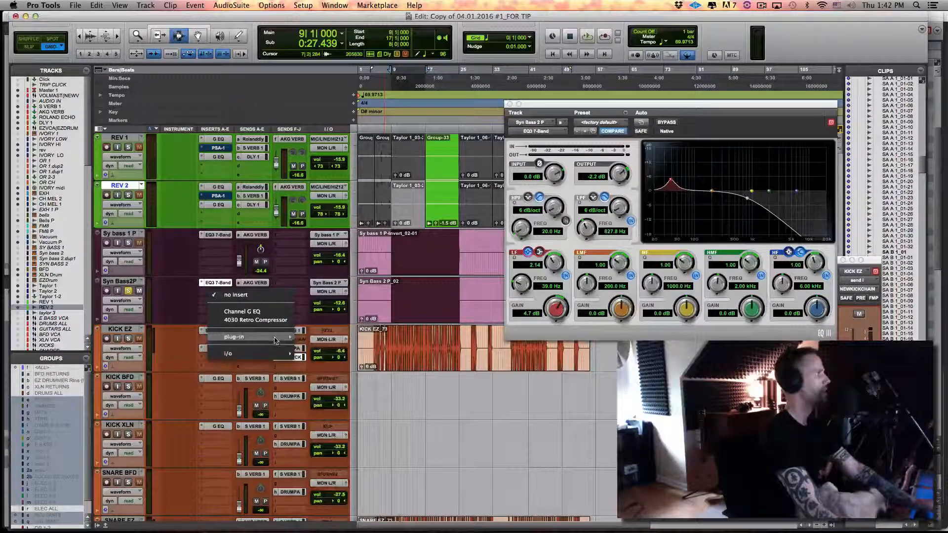
mouse_move(275, 337)
mouse_move(321, 329)
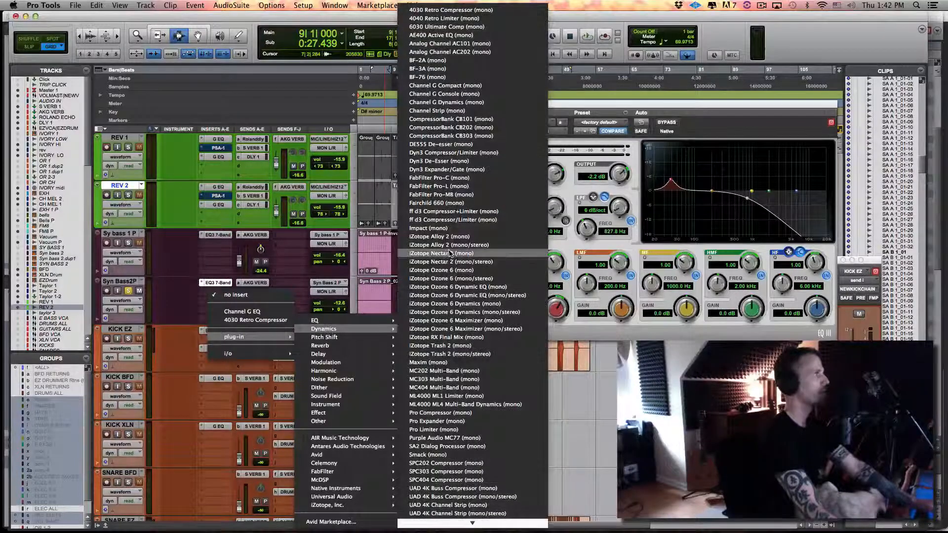
click(457, 110)
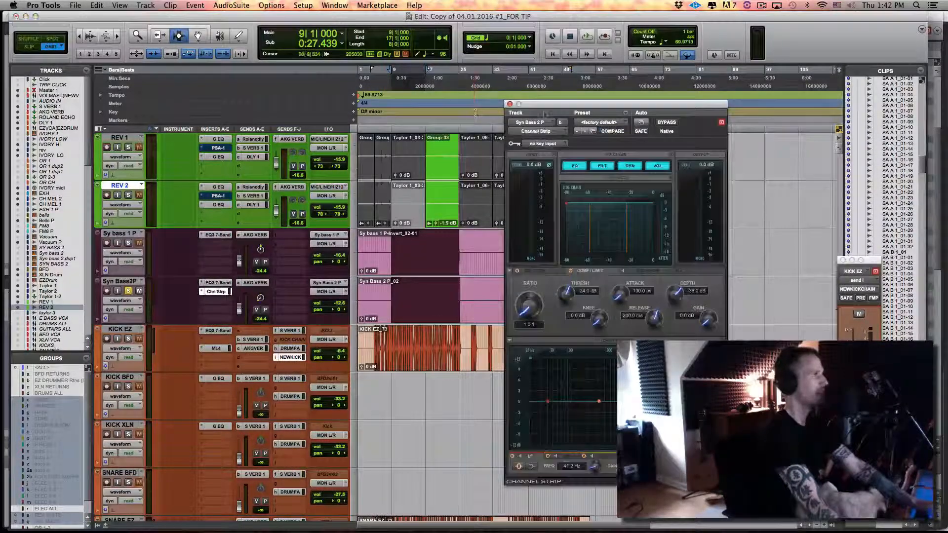
drag(545, 105, 429, 81)
Turn off the Channel Strip's EQ, filter and volume sections, leaving only DYN enabled
click(458, 142)
click(486, 143)
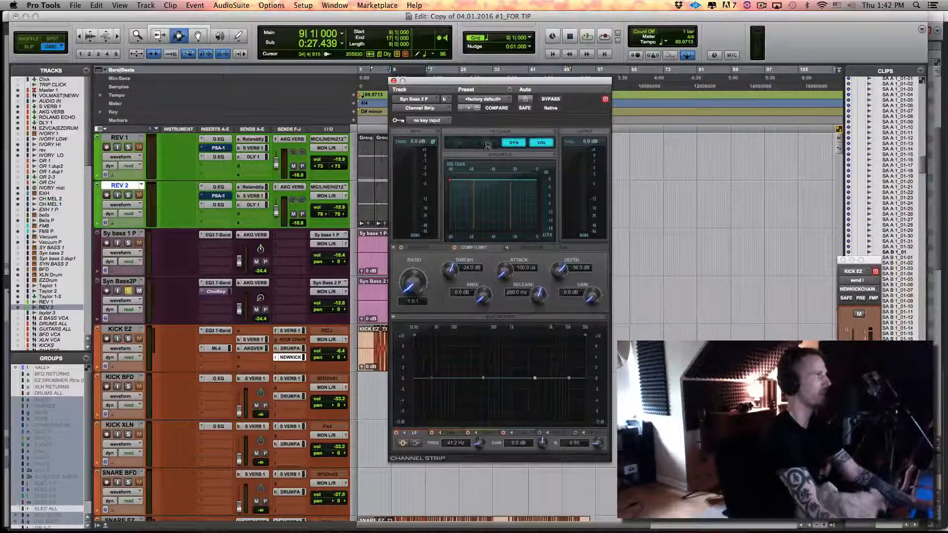
click(547, 144)
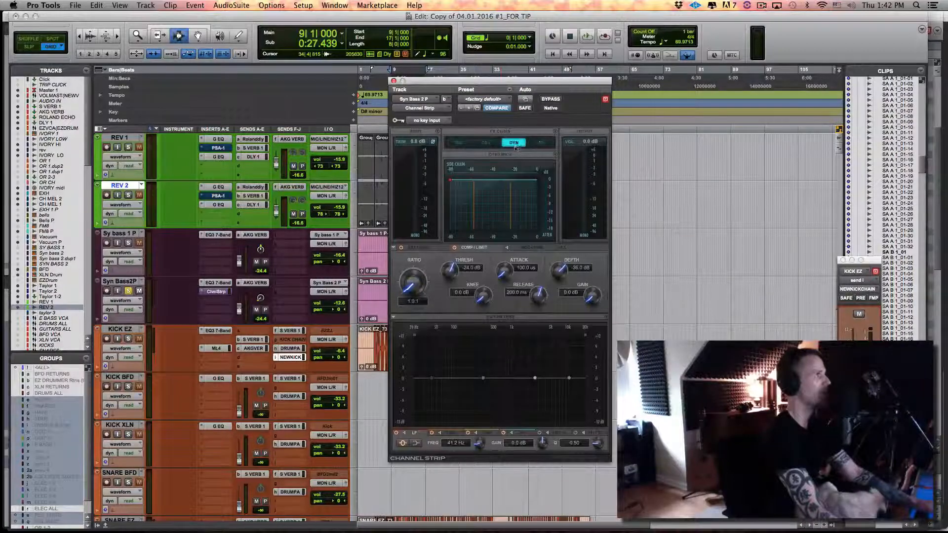
Set the Channel Strip's key input to the NEW KICK CHAIN (Mono) bus
click(426, 120)
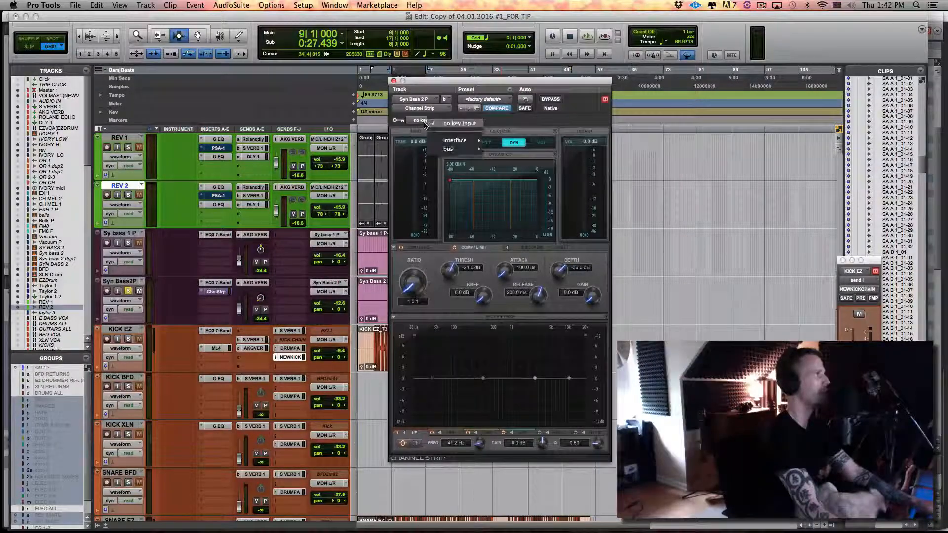
mouse_move(449, 149)
mouse_move(513, 151)
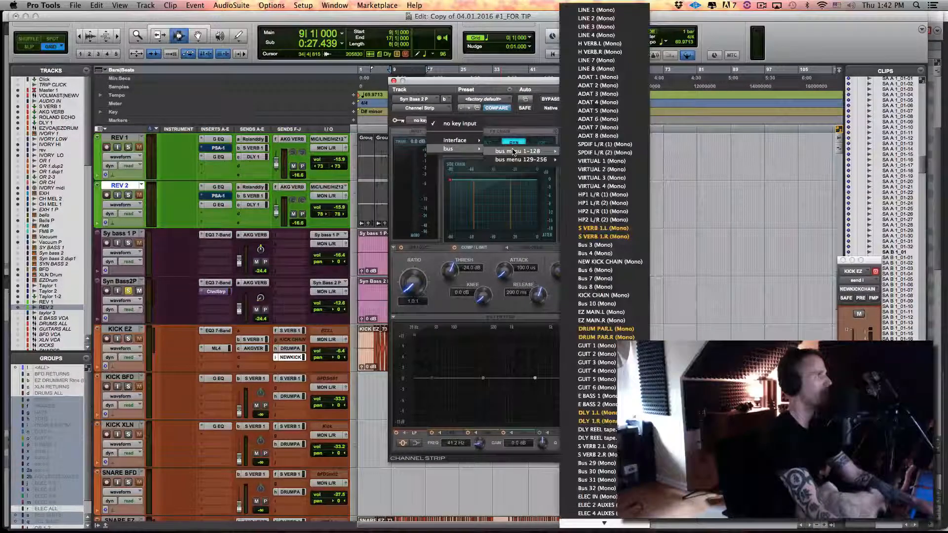
click(598, 262)
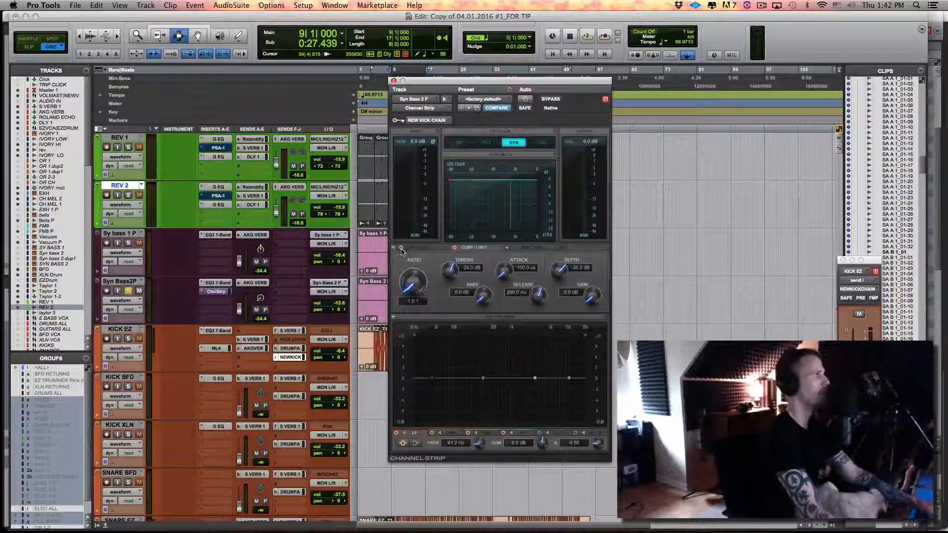
Set the Channel Strip's side-chain source to Key and return to the Comp/Limit settings
click(531, 248)
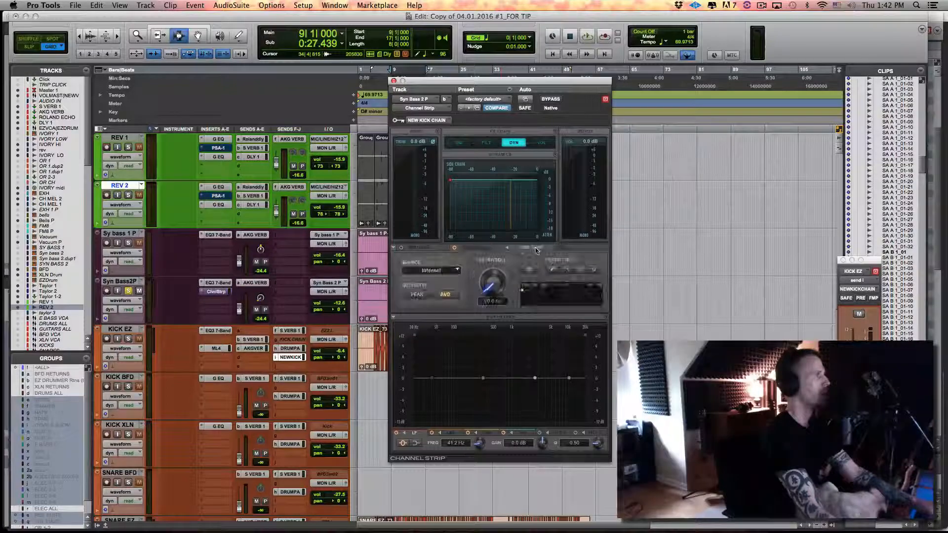
click(431, 270)
click(431, 292)
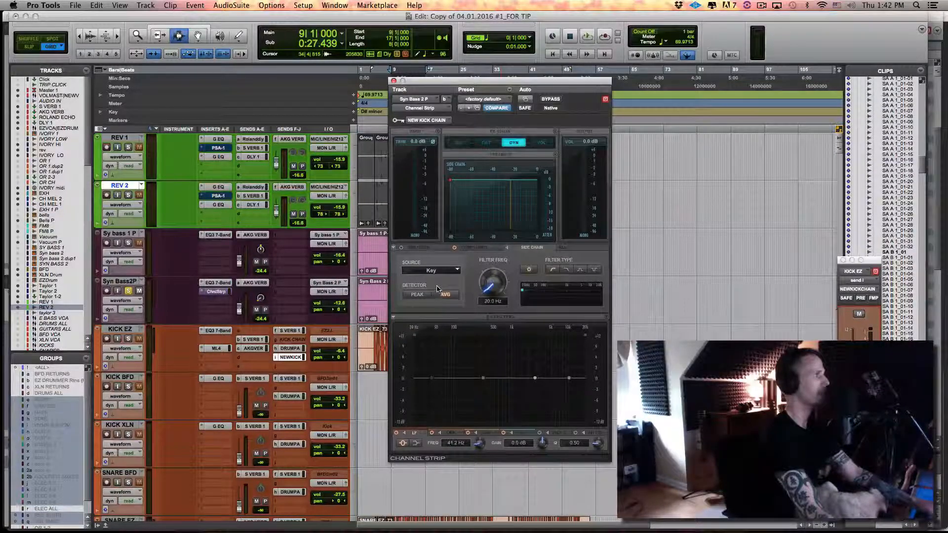
click(483, 248)
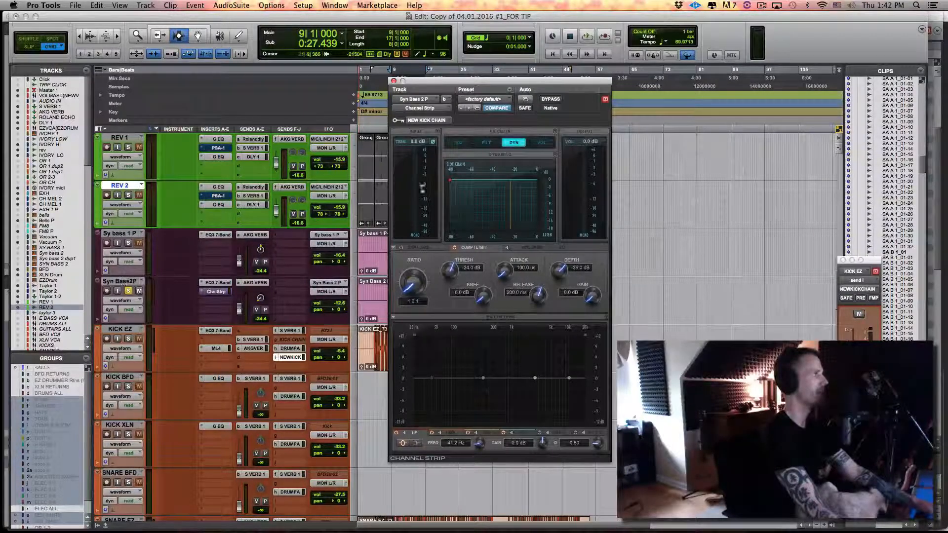
Raise the compressor's ratio to 10.1:1 while playing from bar 9, and stop playback
drag(438, 81, 548, 105)
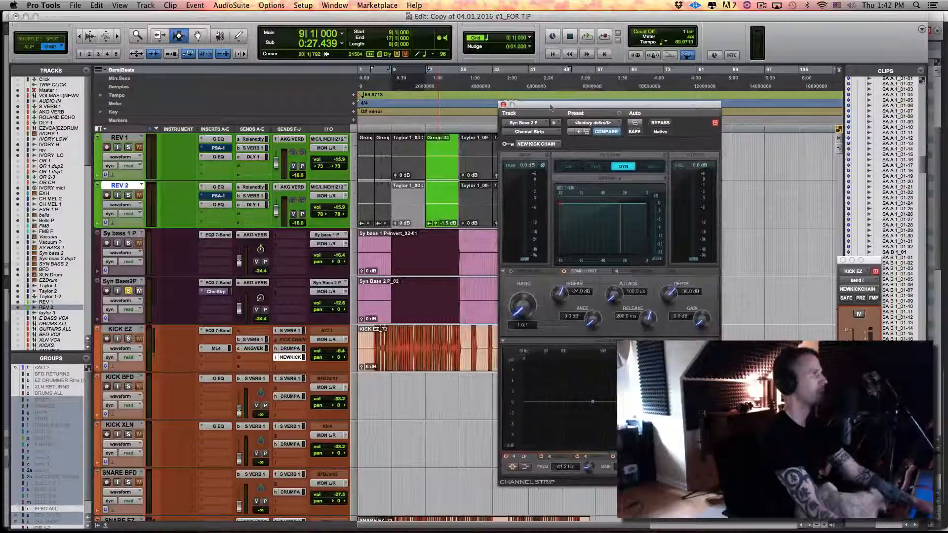
click(404, 207)
key(space)
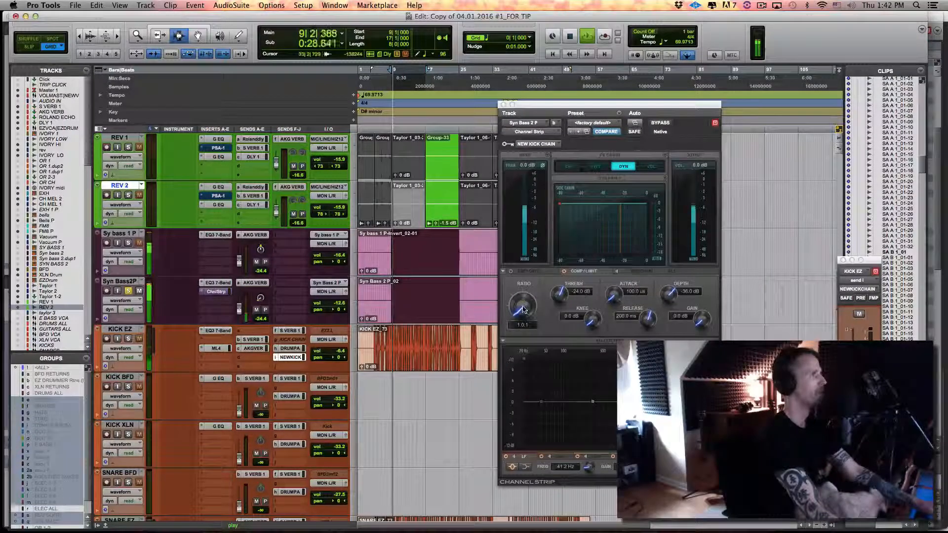
drag(524, 310, 511, 254)
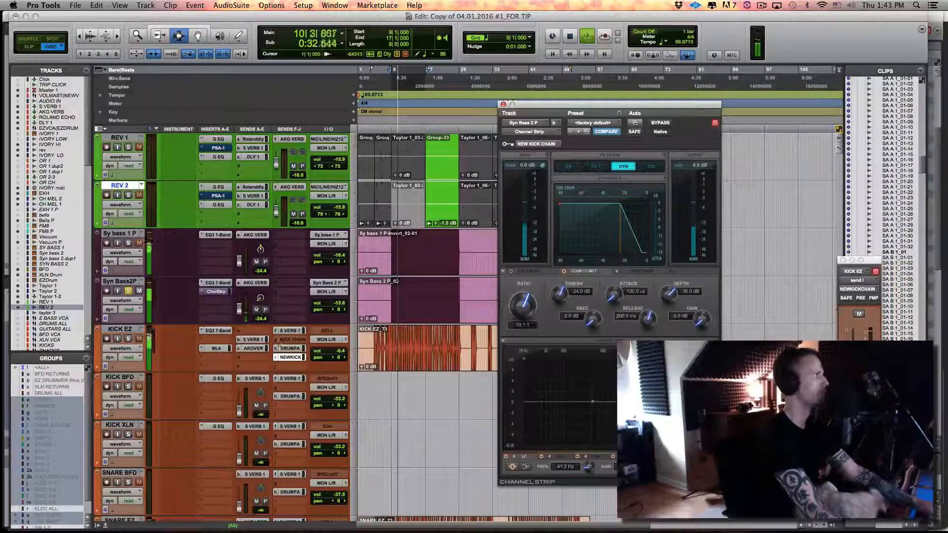
key(space)
Set the KICK EZ send to the NEW KICK CHAIN bus to pre-fader, raise its level, and audition from bar 9
click(294, 359)
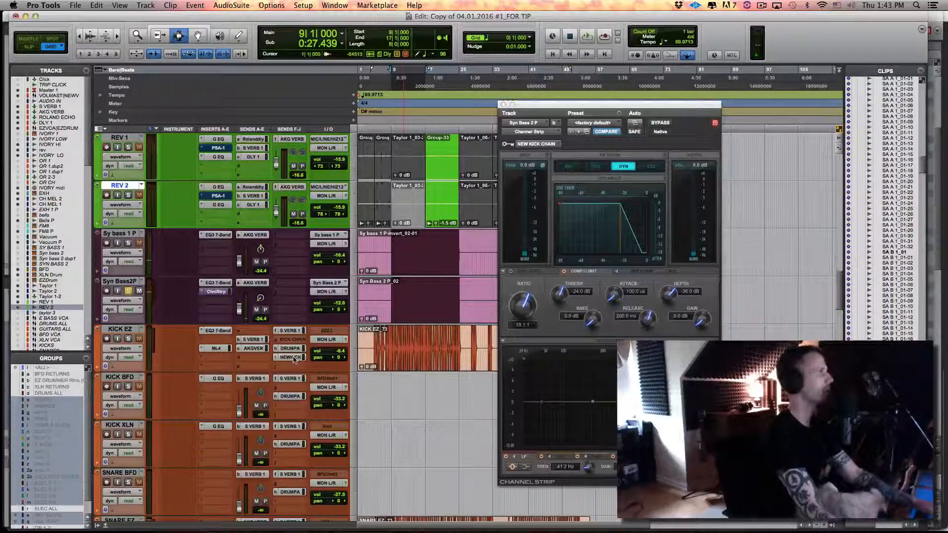
click(293, 359)
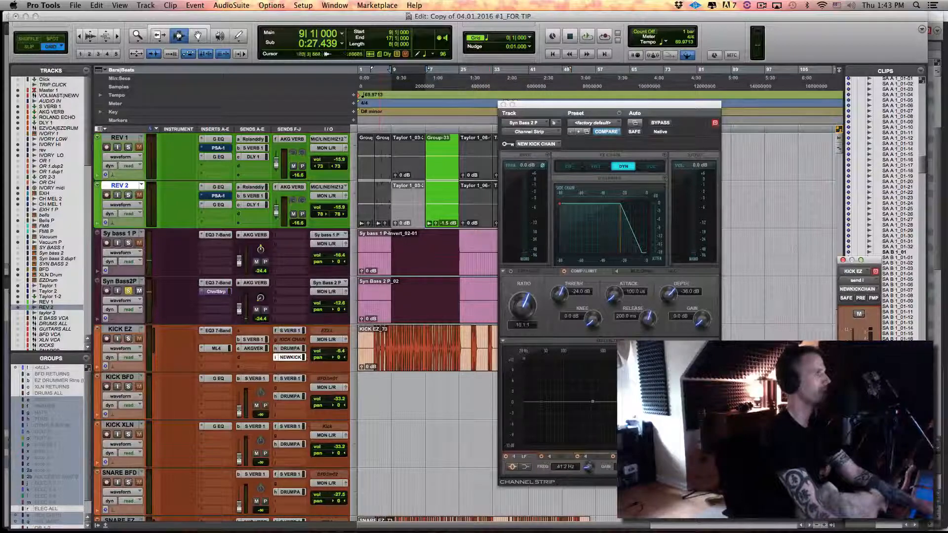
drag(861, 261, 337, 211)
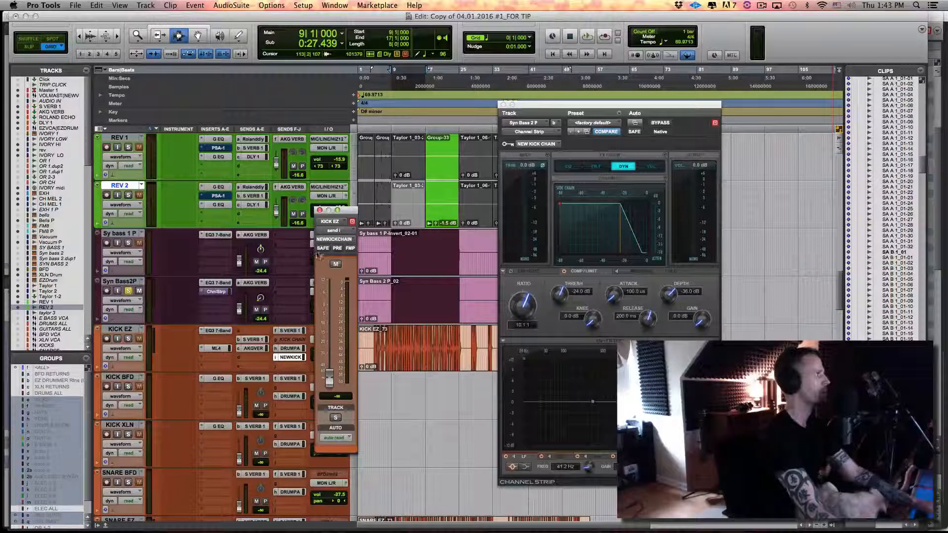
click(335, 249)
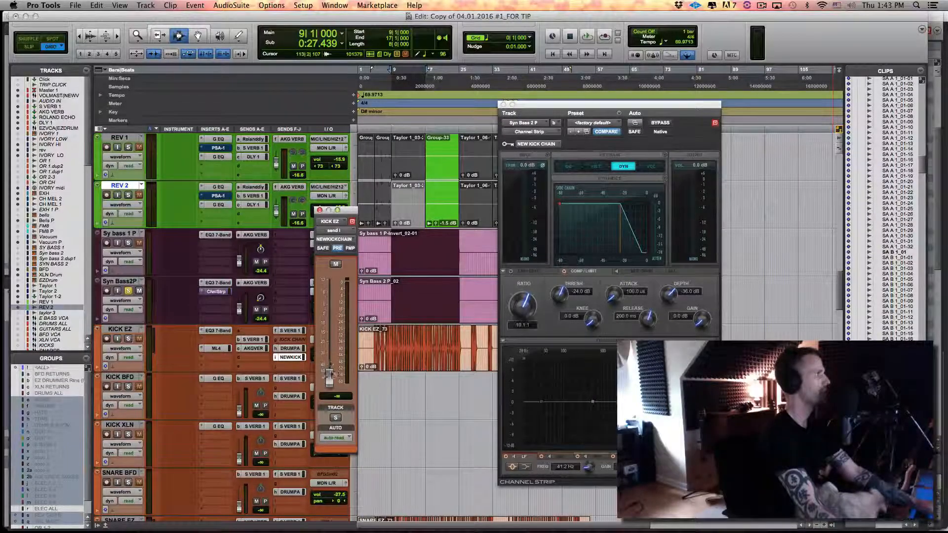
drag(330, 377, 831, 188)
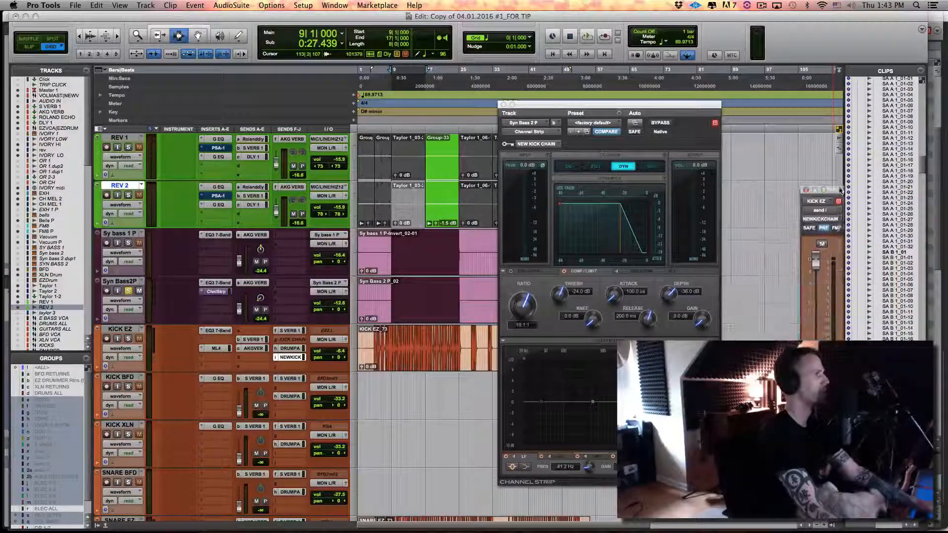
key(space)
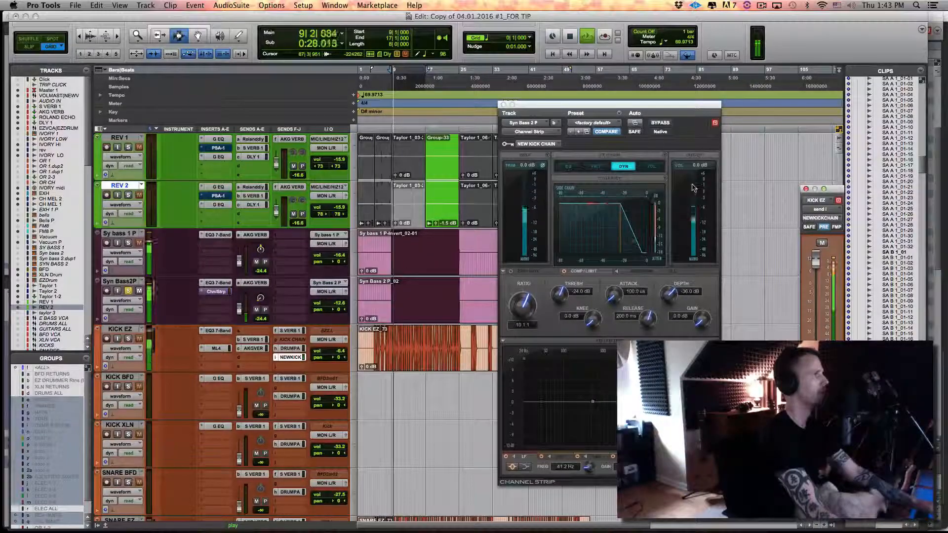
key(space)
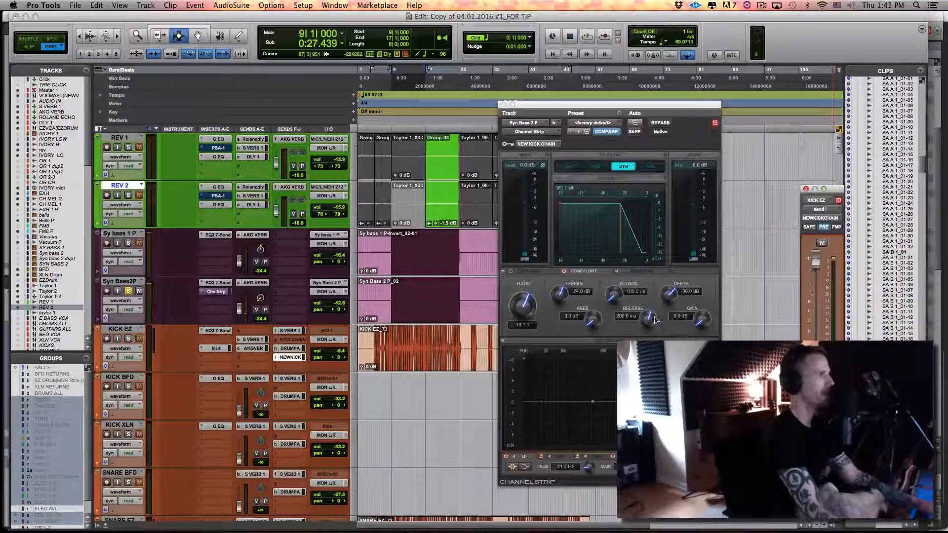
Shorten the Channel Strip compressor's release to 1.1 ms and set its depth to Off
drag(648, 318, 647, 355)
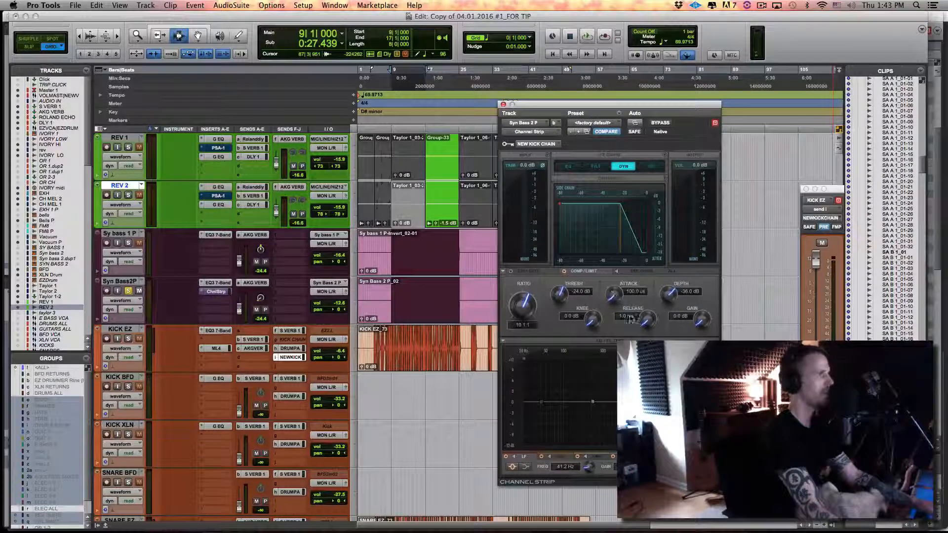
drag(668, 297, 674, 345)
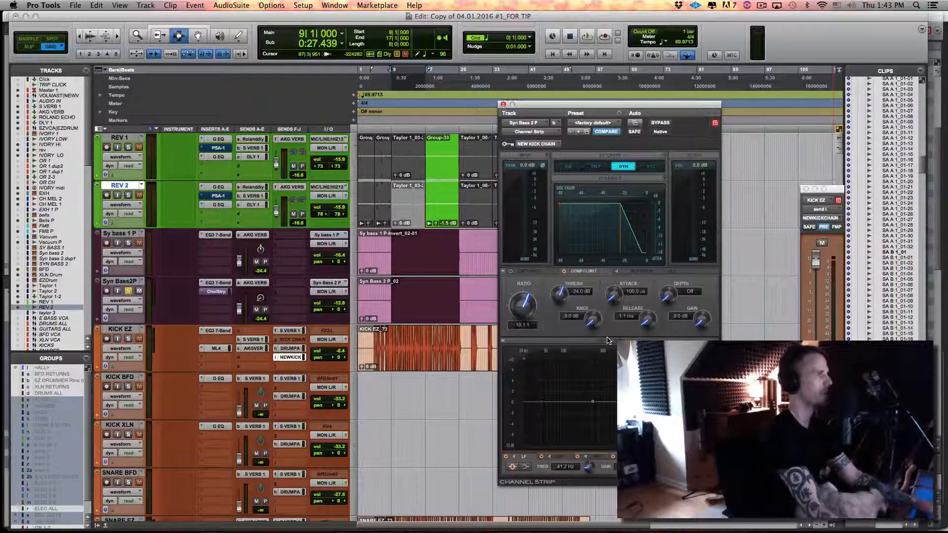
Set the compressor's ratio to about 16.4:1, knee to 16.3 dB and threshold to -19.0 dB while auditioning from bar 9
drag(533, 311, 597, 291)
key(space)
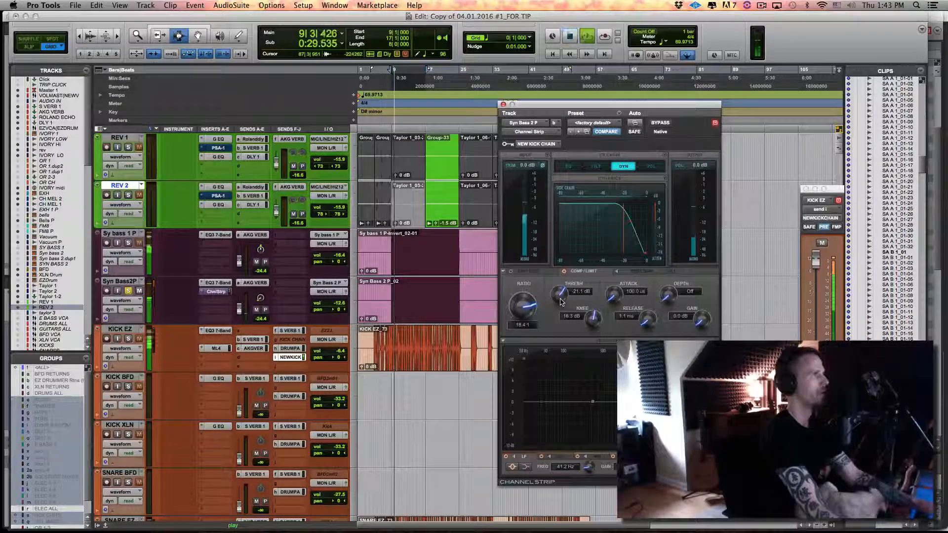
key(space)
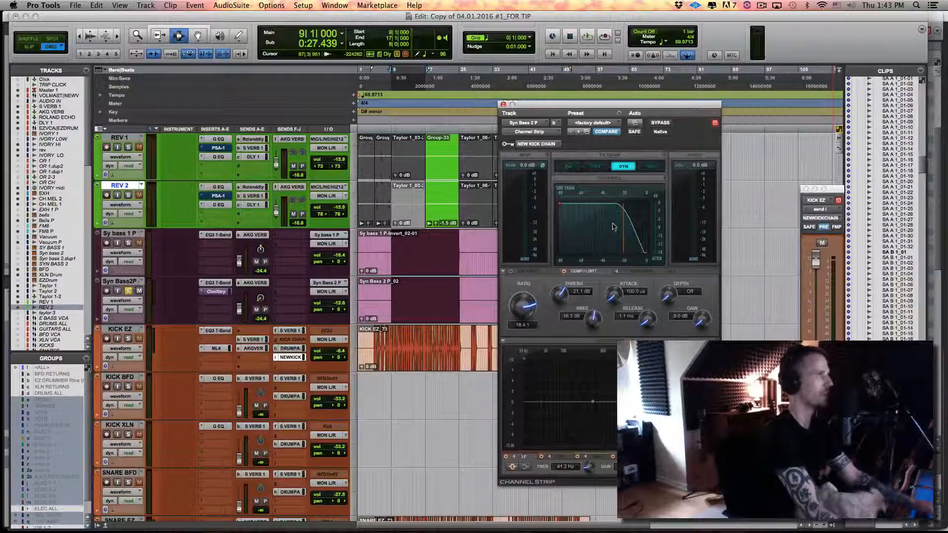
key(space)
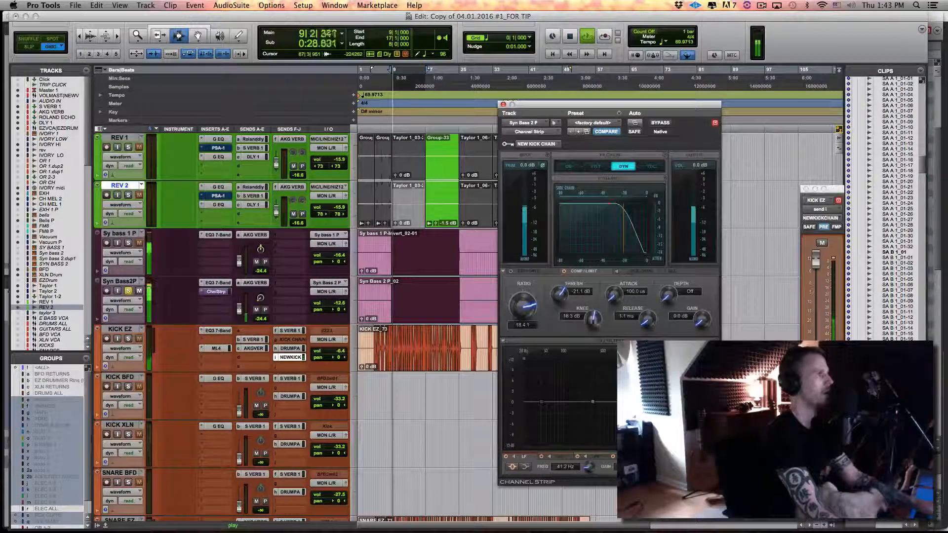
drag(562, 299, 562, 295)
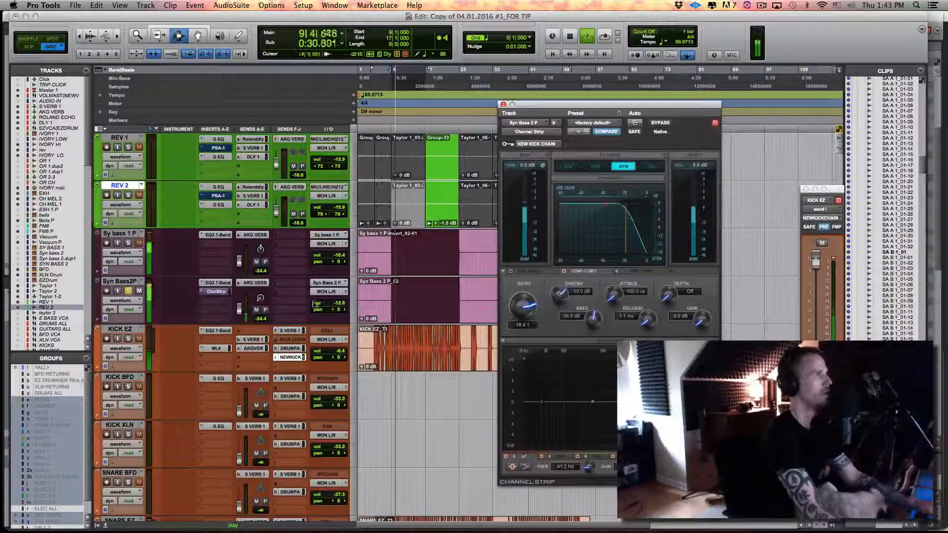
Solo KICK EZ with the bass and adjust the compressor to a 17.1:1 ratio and a -12.6 dB threshold during playback
click(129, 339)
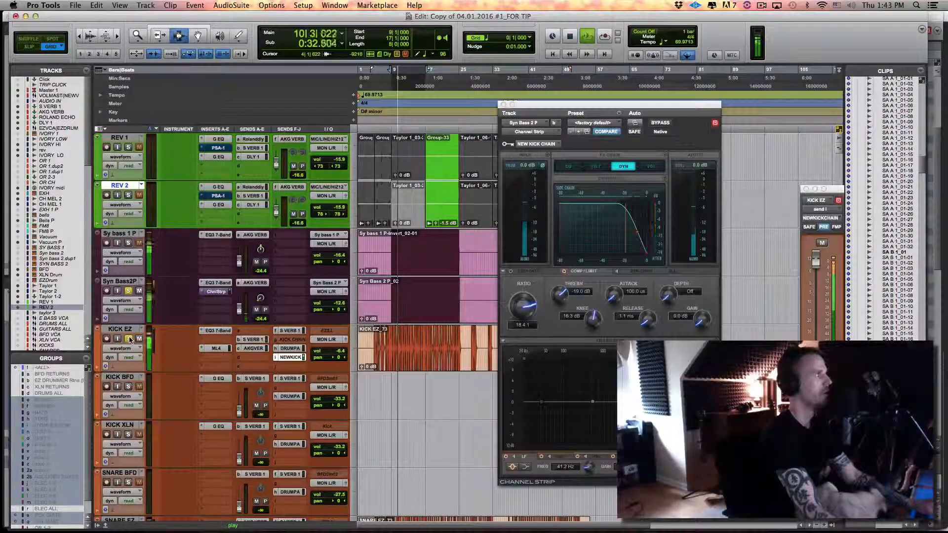
click(526, 311)
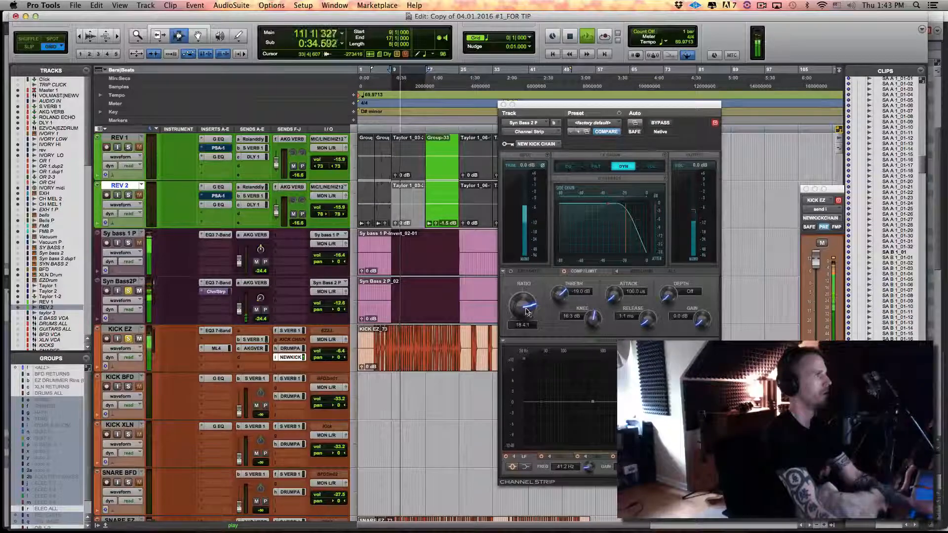
drag(527, 311, 561, 285)
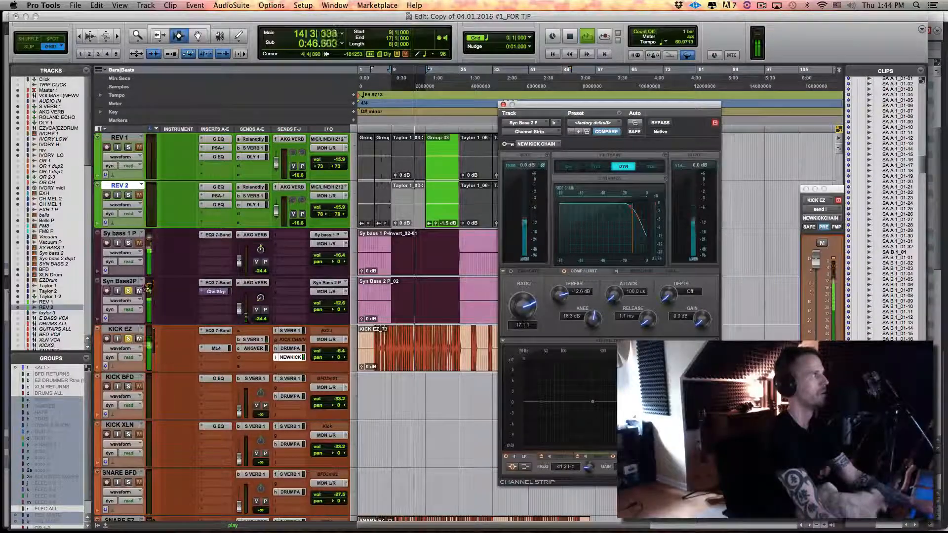
Switch the bass and kick solos during playback and compare Syn Bass2P with its Channel Strip bypassed and engaged
click(128, 291)
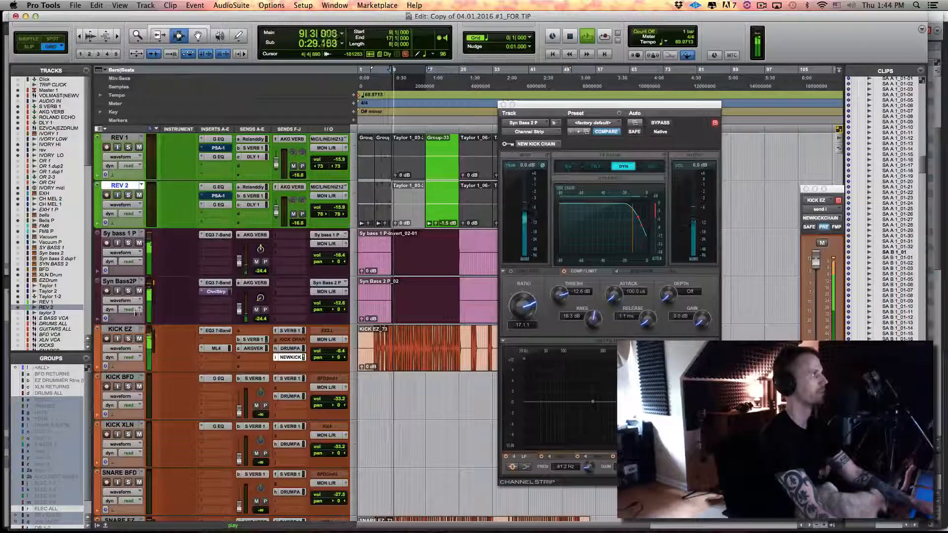
click(127, 340)
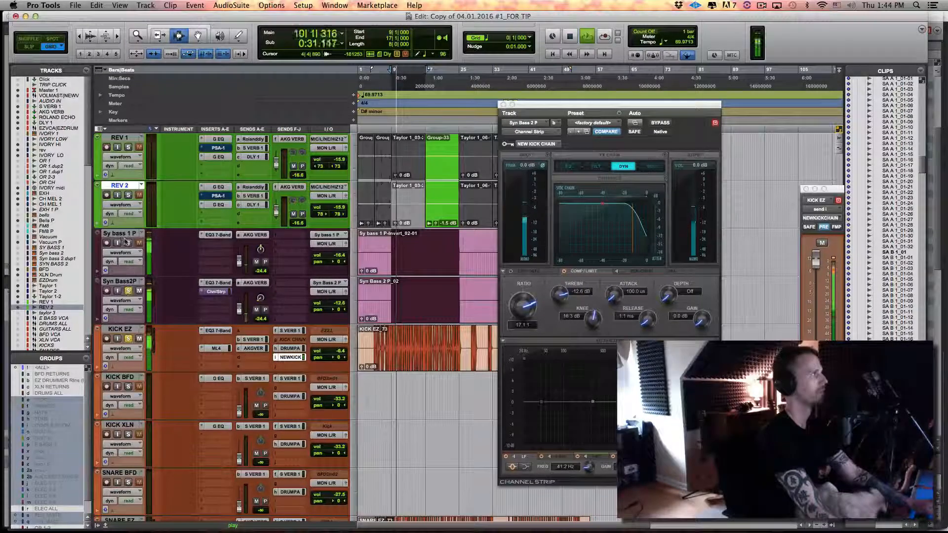
super+click(218, 292)
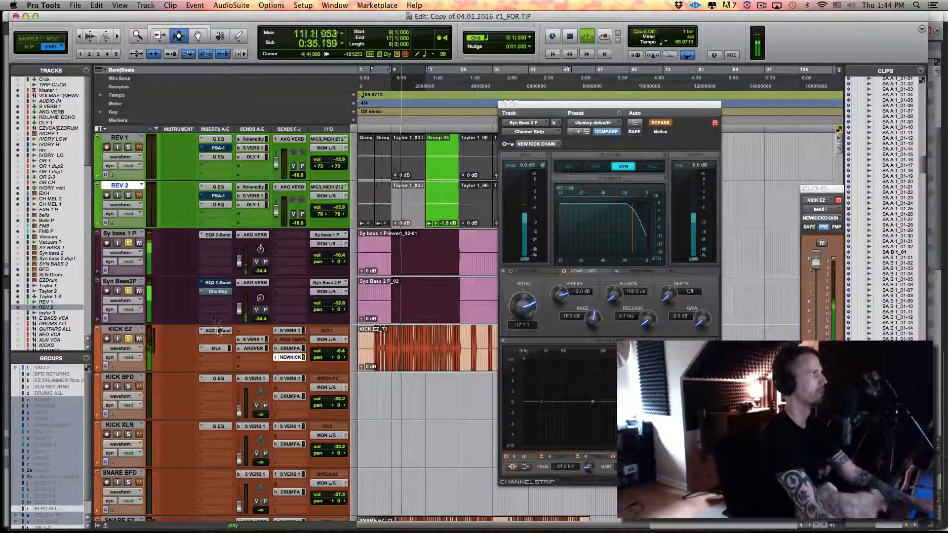
super+click(217, 292)
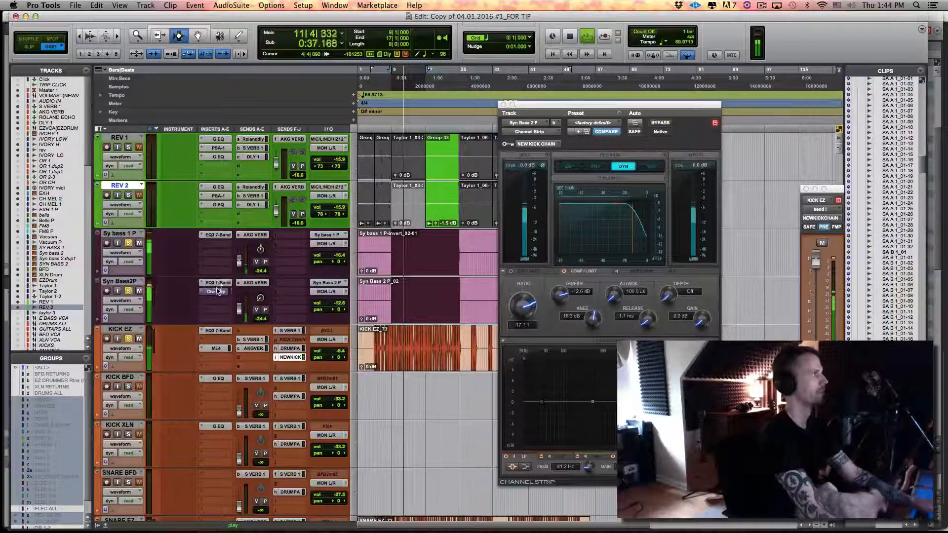
click(217, 293)
click(217, 292)
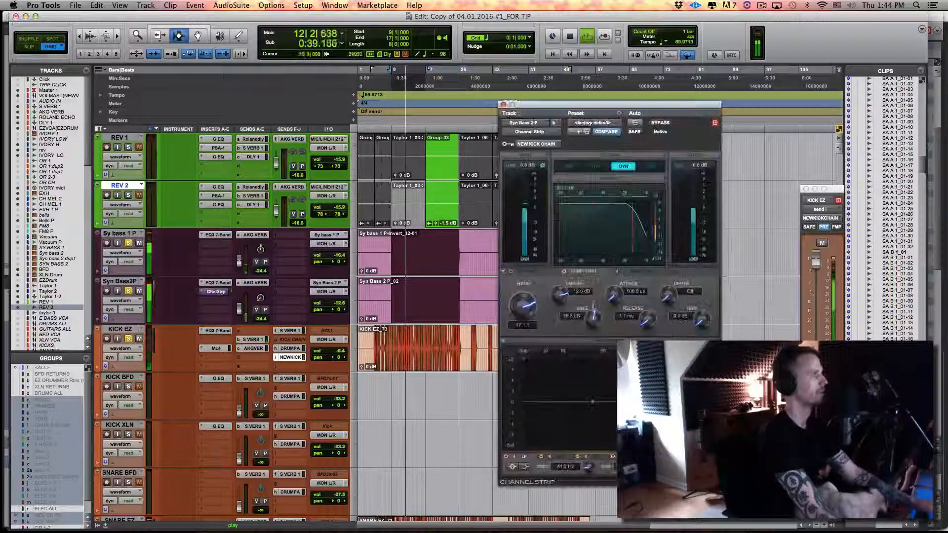
Set the compressor's makeup gain to 1.1 dB and raise the output of Syn Bass2P's EQ3 7-Band to -1.6 dB
drag(702, 319, 700, 318)
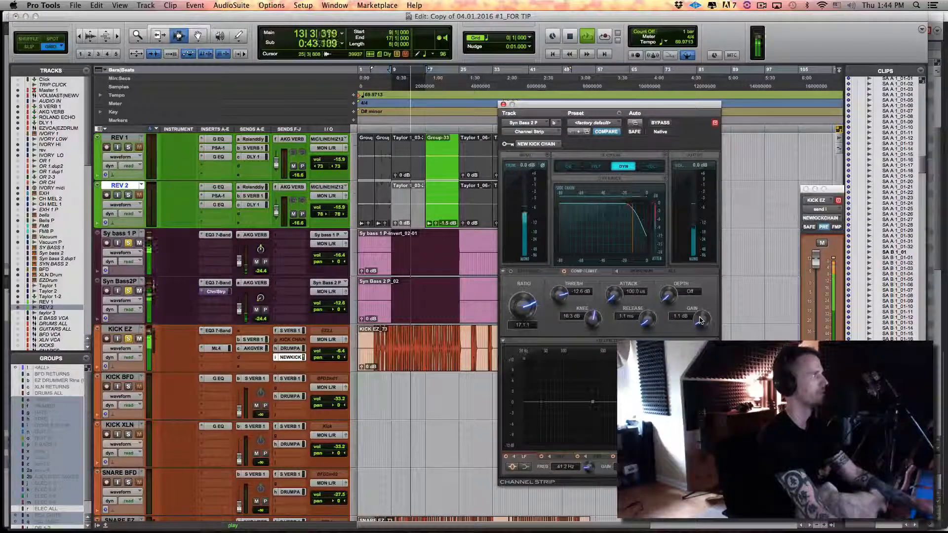
click(217, 283)
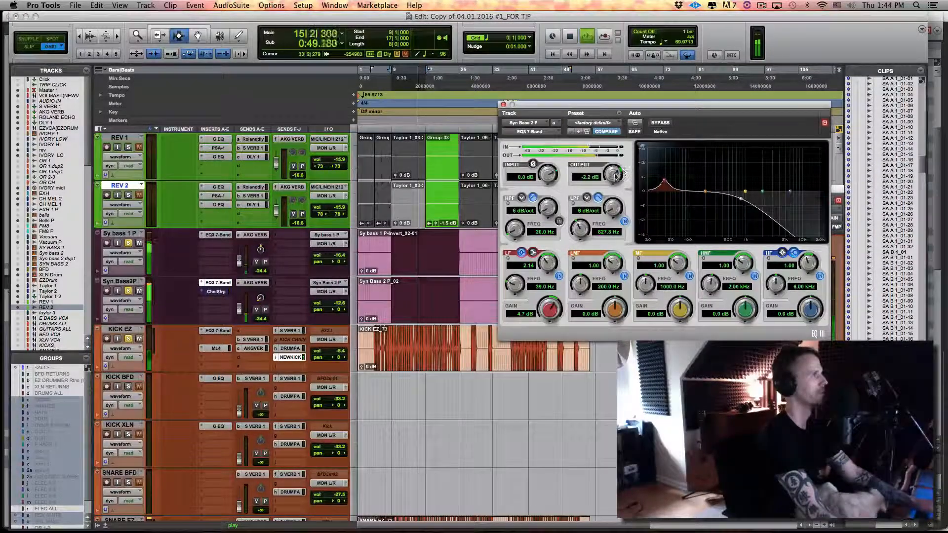
drag(615, 176, 614, 166)
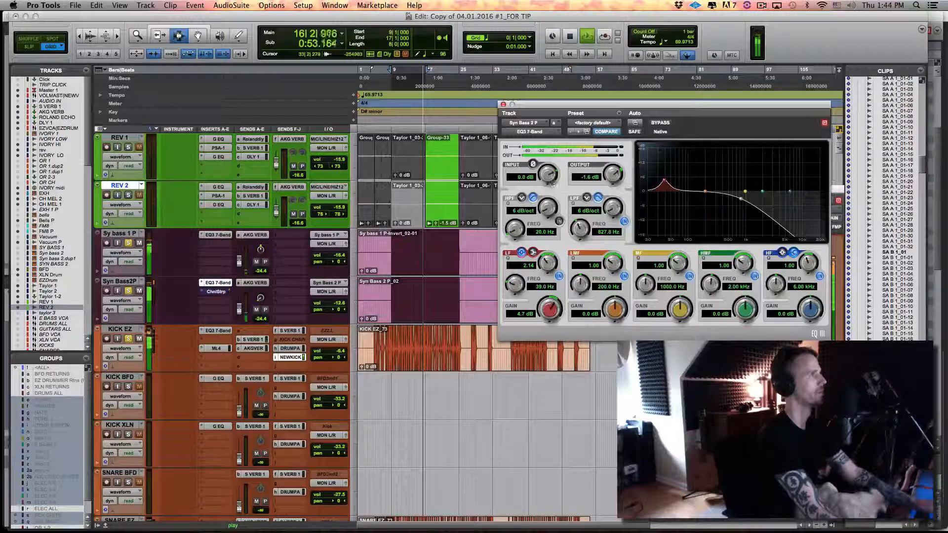
Unsolo KICK EZ, raise the threshold in Syn Bass2P's Channel Strip to -9.8 dB during playback, and stop
click(129, 340)
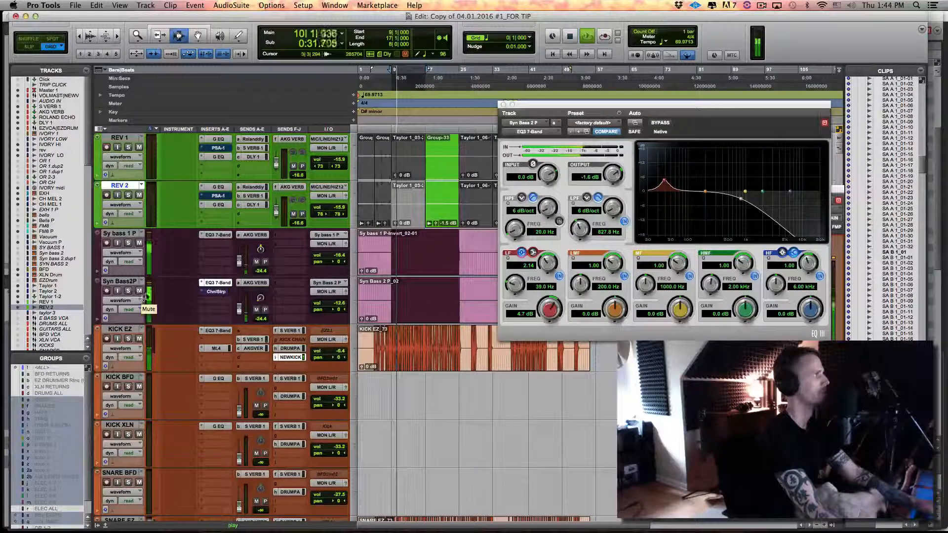
click(218, 292)
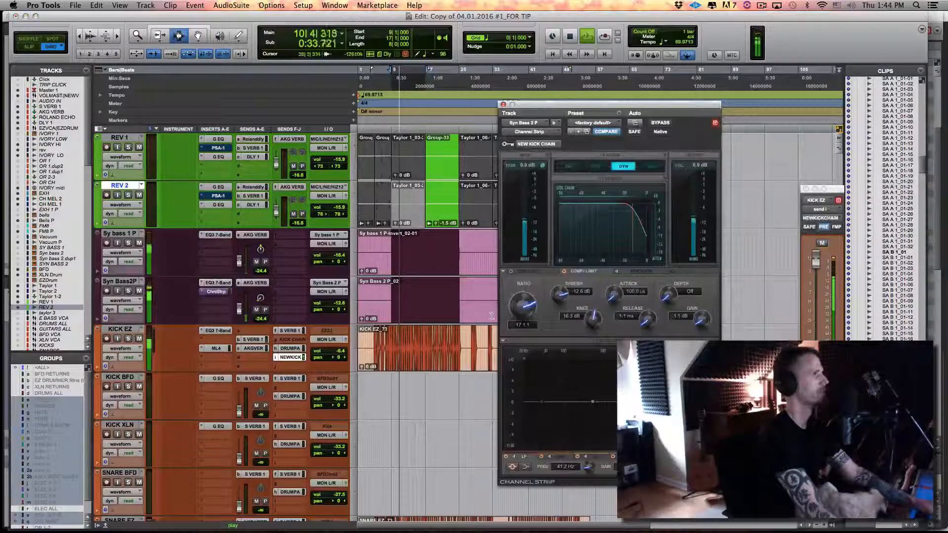
drag(555, 303, 560, 278)
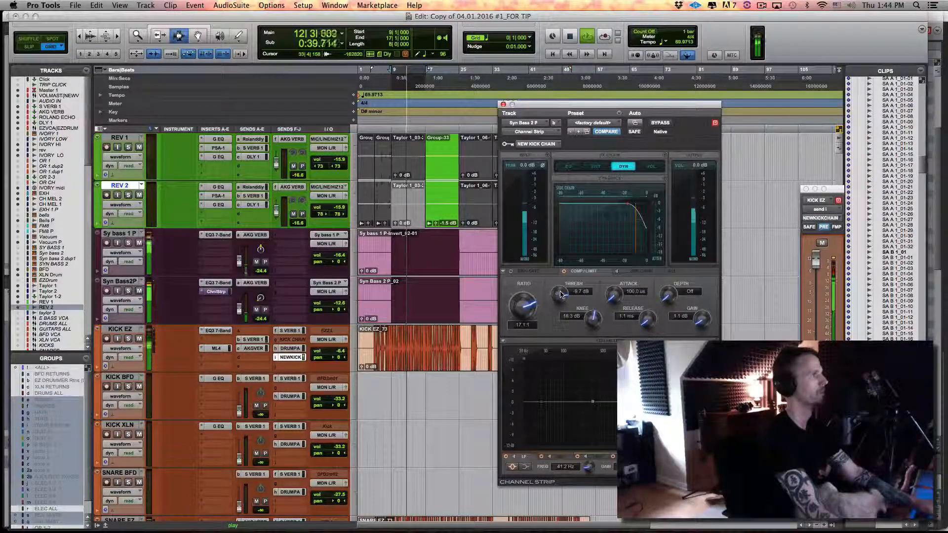
drag(560, 295, 561, 295)
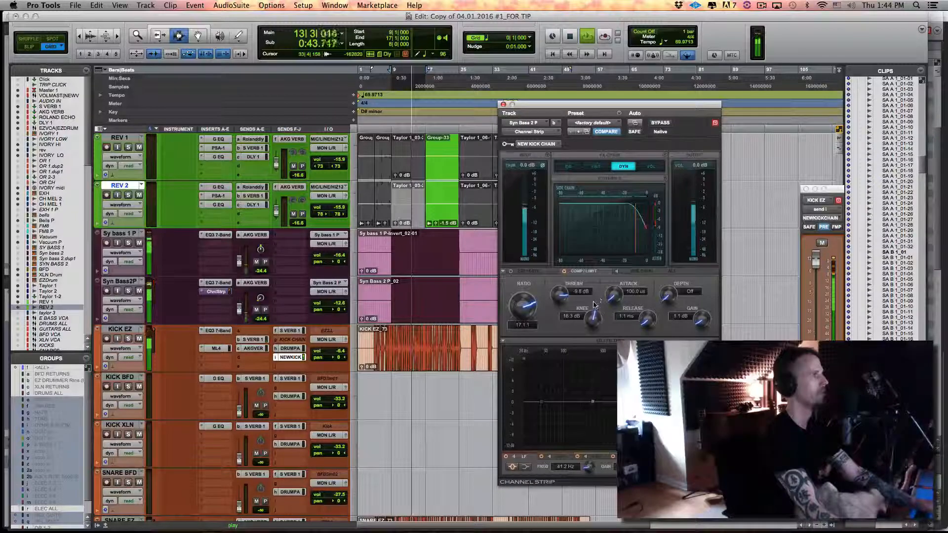
key(space)
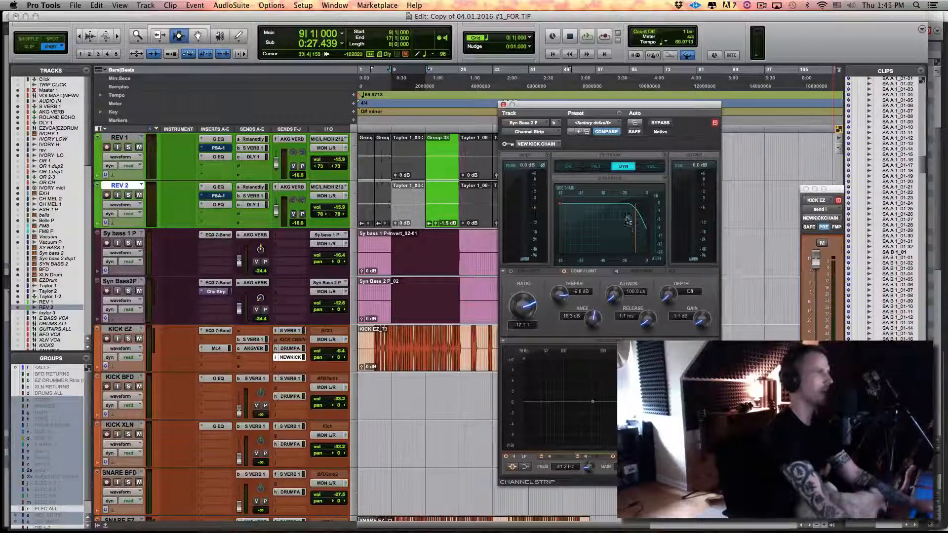
Bring up Sy bass 1 P's EQ3 7-Band, copy Syn Bass2P's Channel Strip to Sy bass 1 P's third insert slot, and play from bar 9
drag(588, 105, 568, 110)
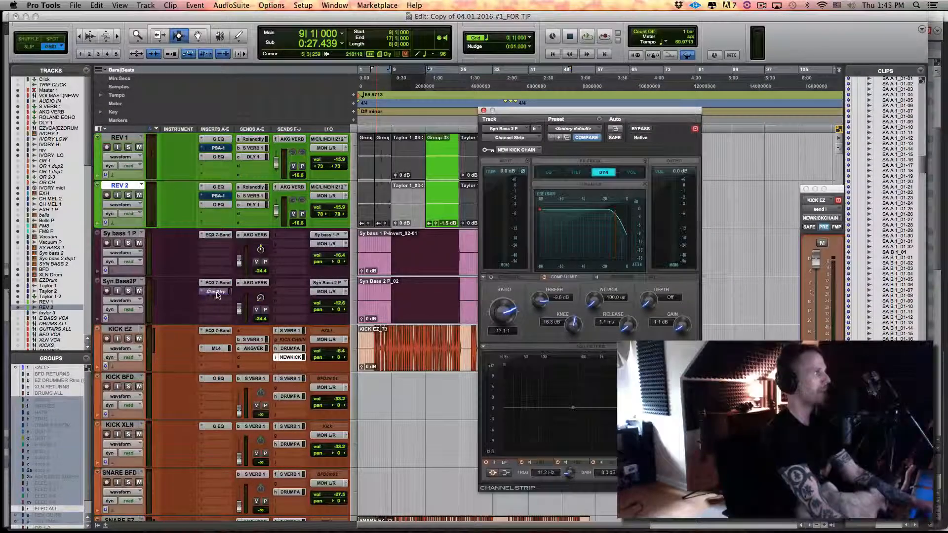
click(217, 292)
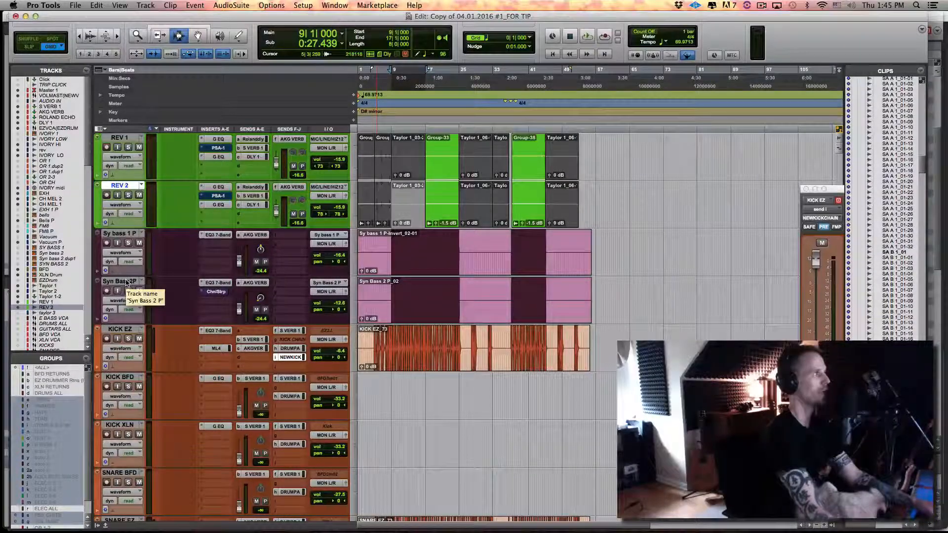
click(212, 234)
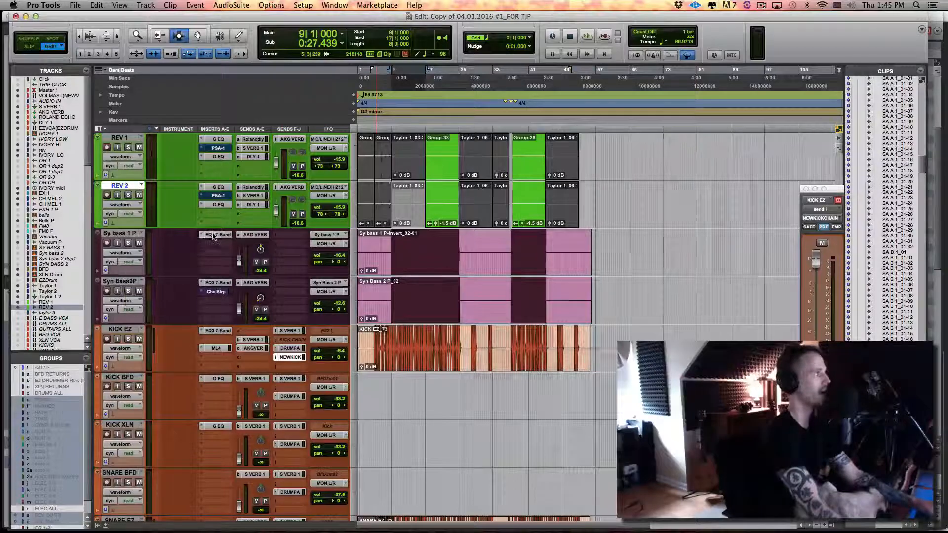
drag(509, 113, 590, 115)
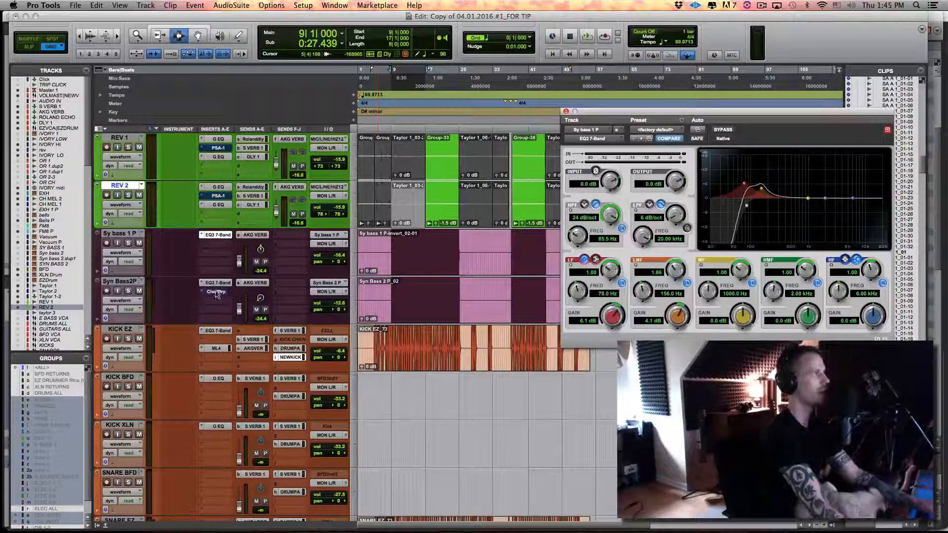
drag(220, 291, 222, 254)
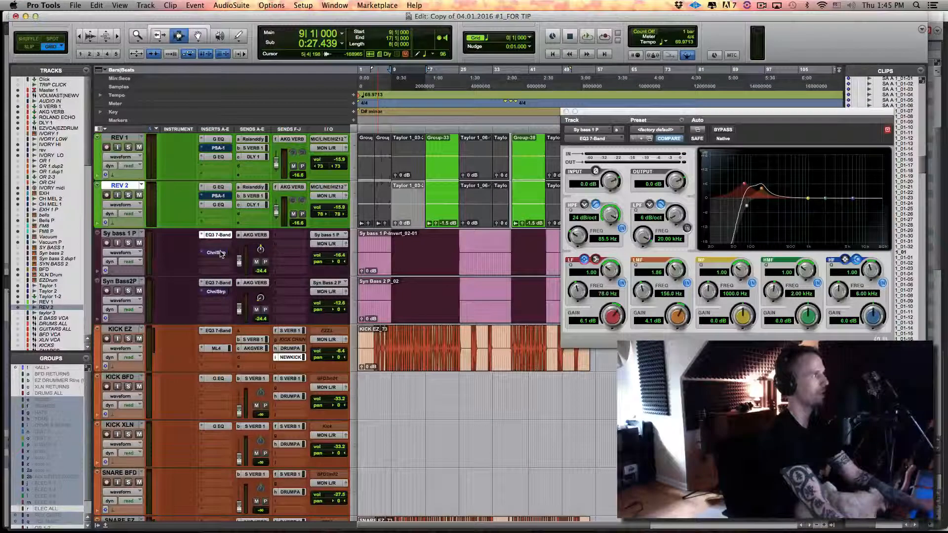
key(space)
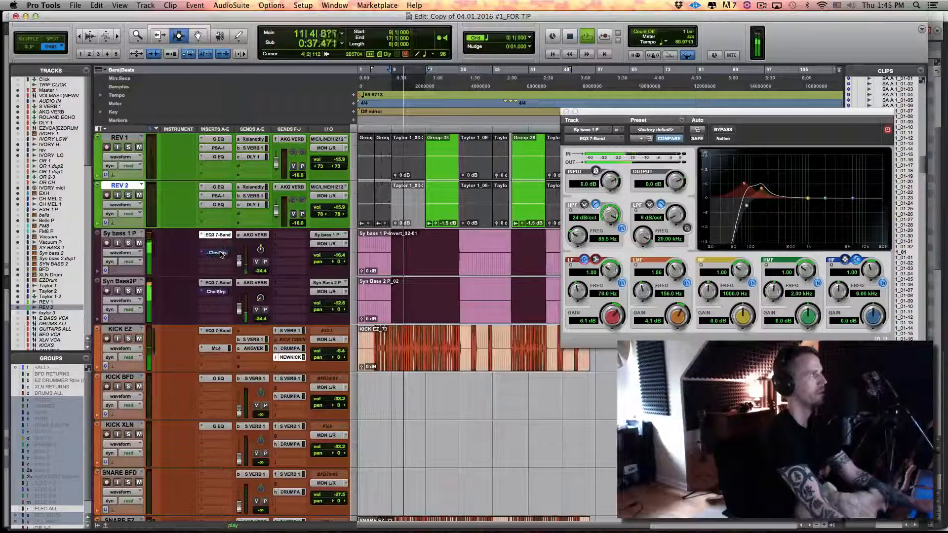
Make the Channel Strip on Sy bass 1 P inactive, stop playback, and return to the track's EQ3 7-Band
ctrl+super+click(221, 255)
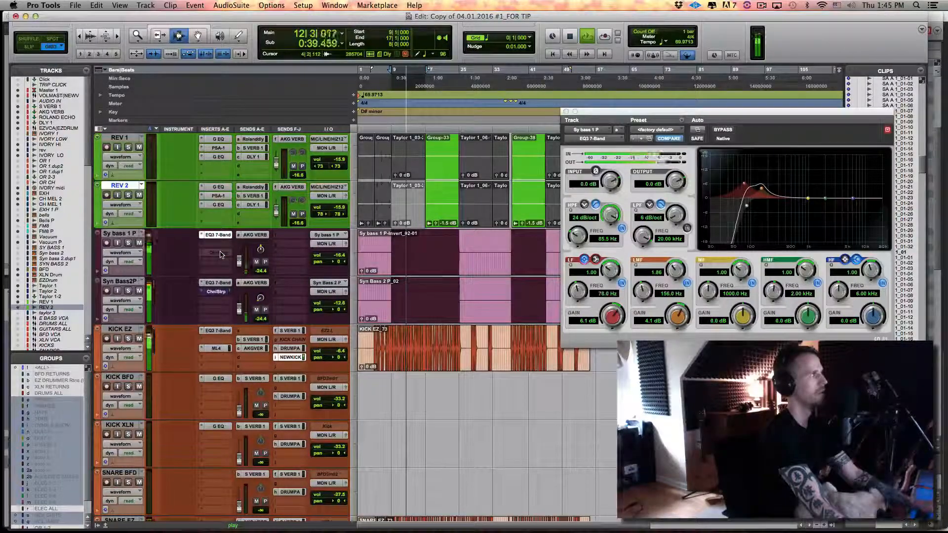
key(space)
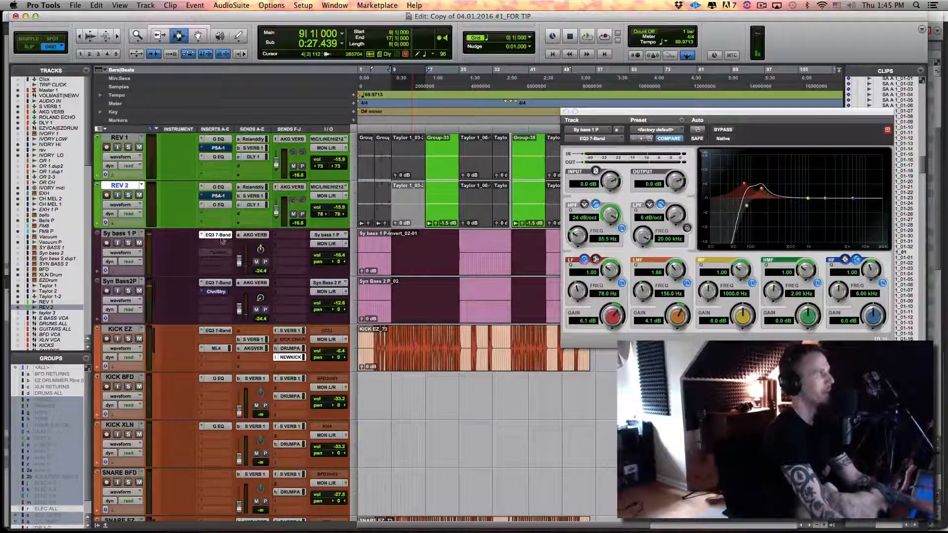
click(220, 235)
click(220, 235)
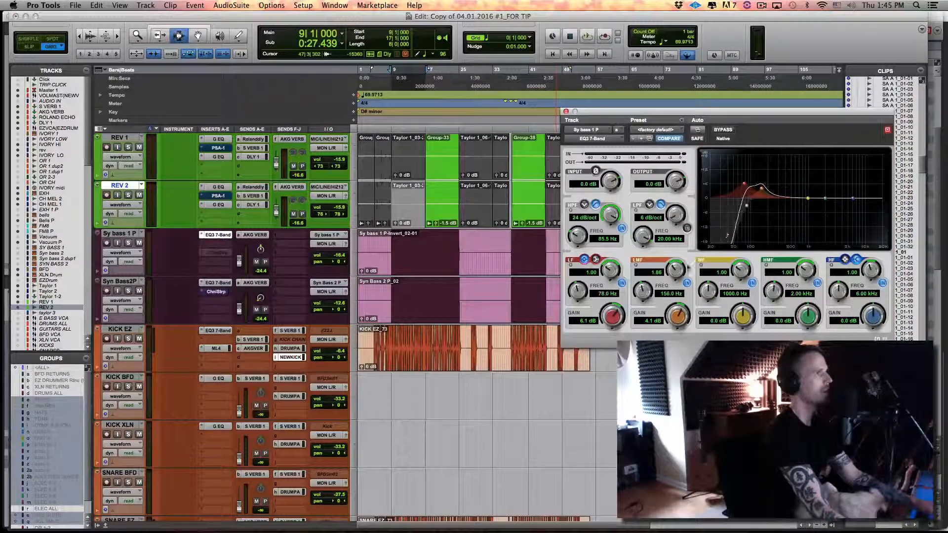
Lower the high-pass frequency in Sy bass 1 P's EQ3 7-Band to 78.2 Hz during playback, and check it by toggling the synth bass solo
key(space)
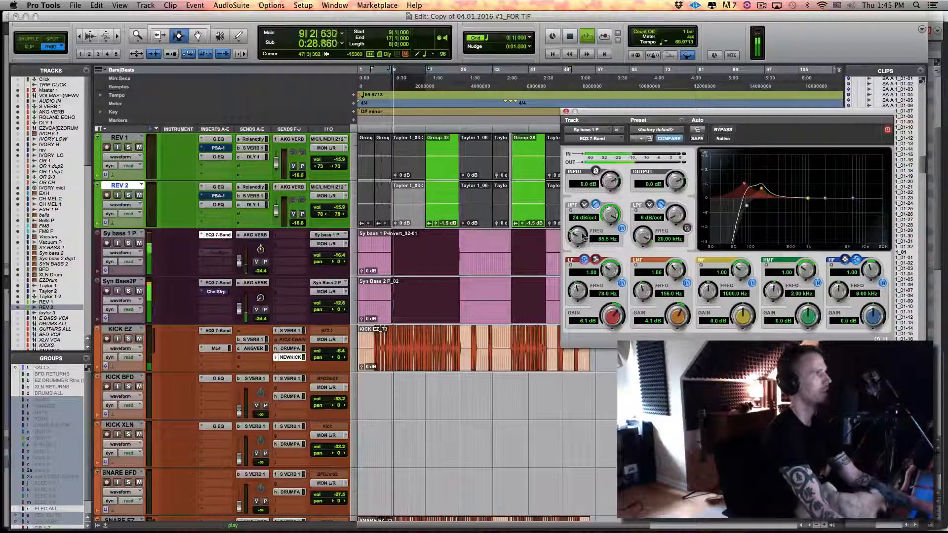
drag(581, 239, 580, 240)
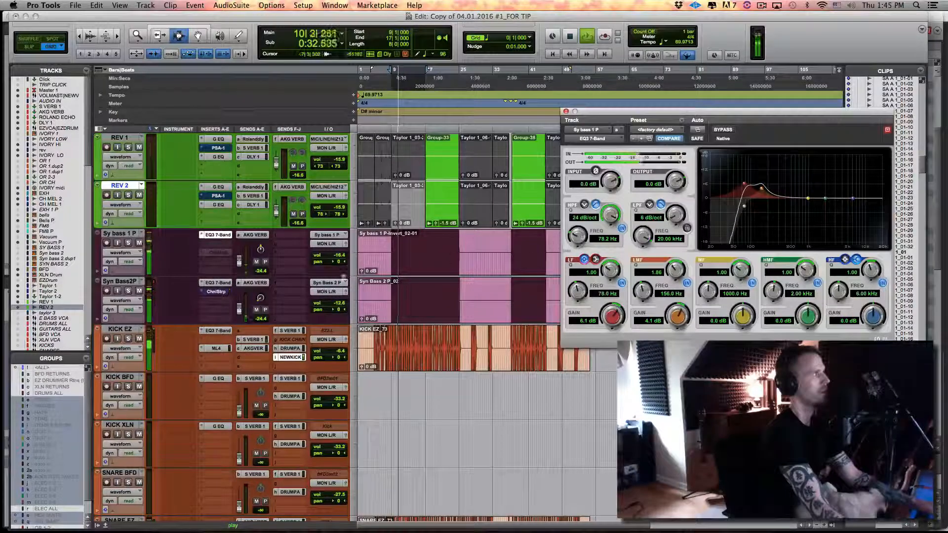
click(128, 243)
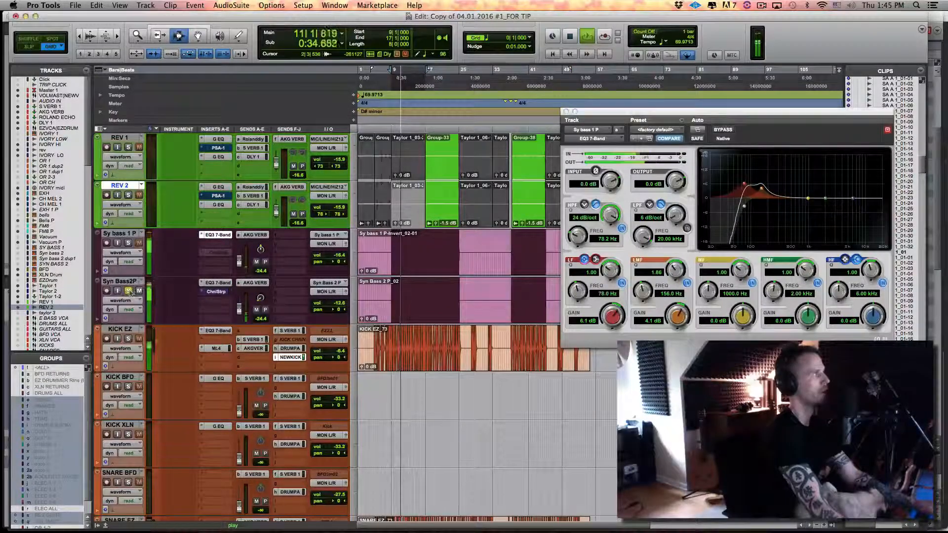
click(128, 242)
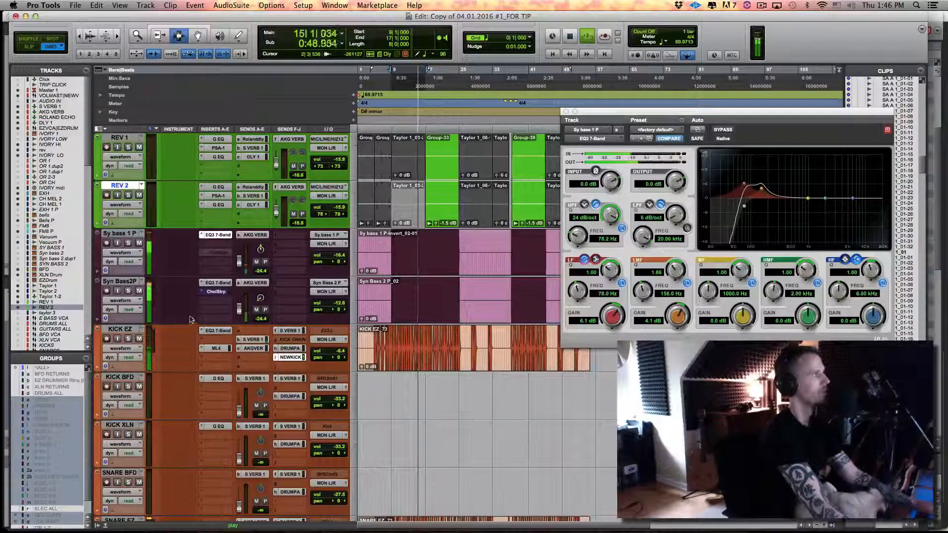
Bypass the active inserts on KICK EZ, Syn Bass2P and Sy bass 1 P, and audition the unprocessed sound from bar 9
super+click(214, 348)
super+click(216, 332)
super+click(218, 291)
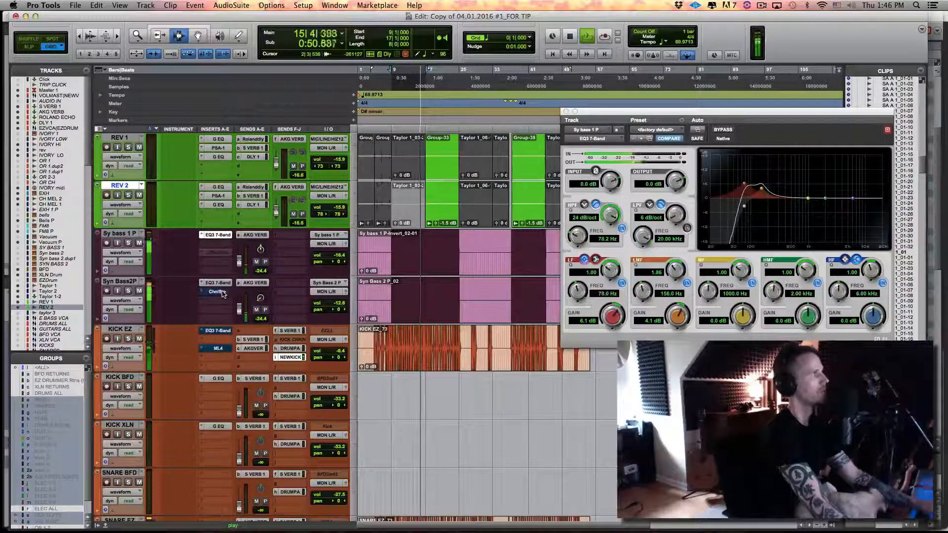
super+click(218, 282)
super+click(218, 235)
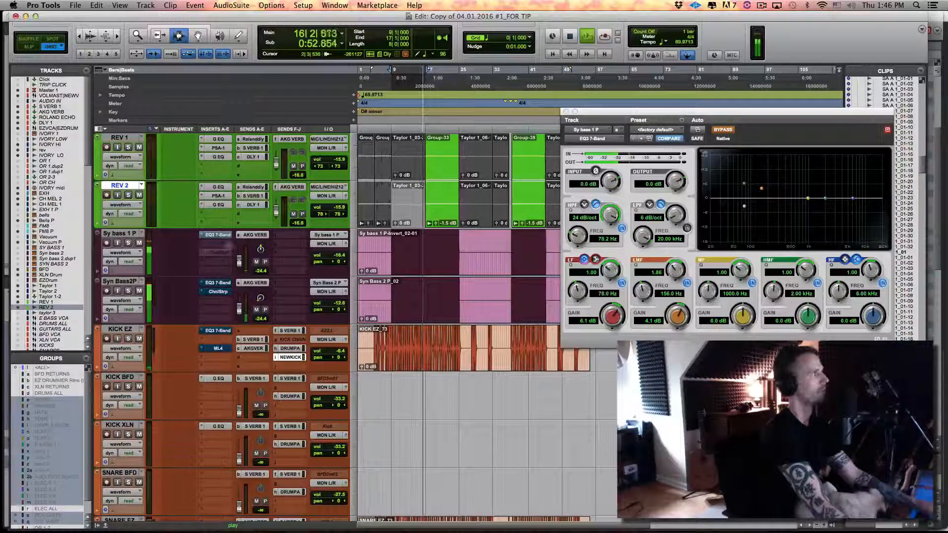
key(space)
click(412, 213)
double_click(413, 212)
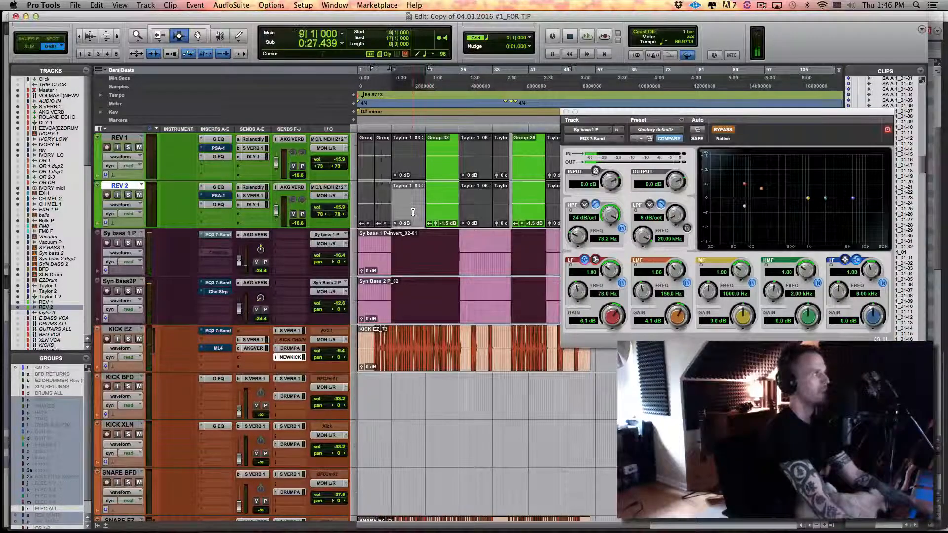
key(space)
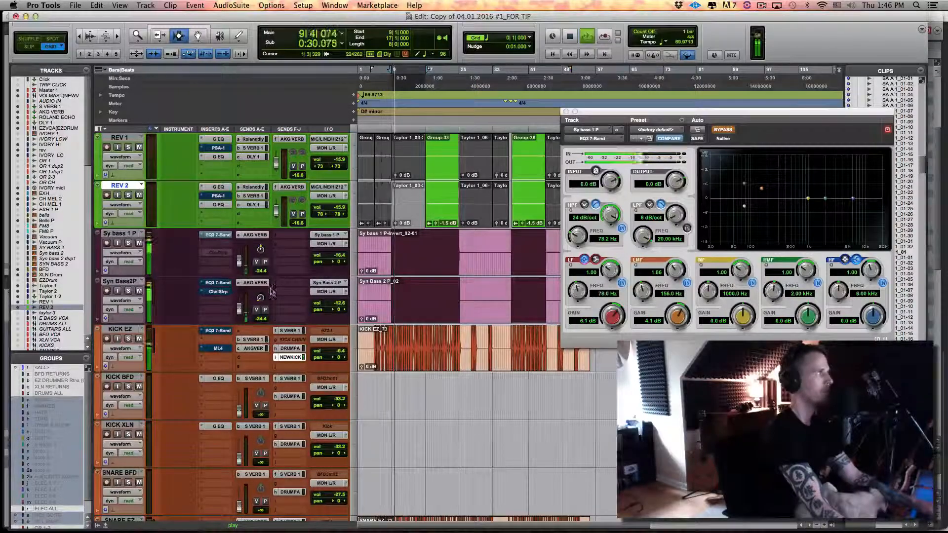
key(space)
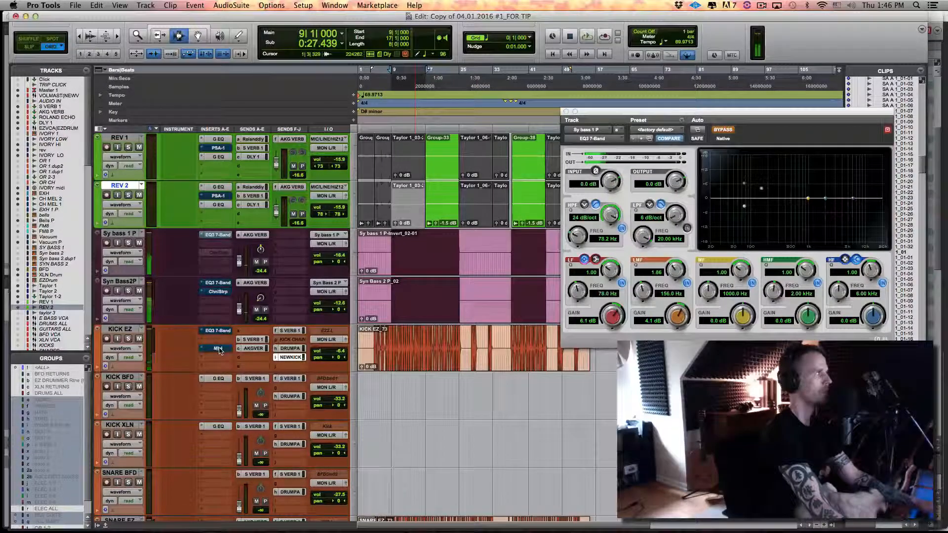
Re-engage the bypassed kick and bass inserts, including Sy bass 1 P's EQ3 7-Band, and audition the processed sound from bar 9
super+click(224, 236)
key(space)
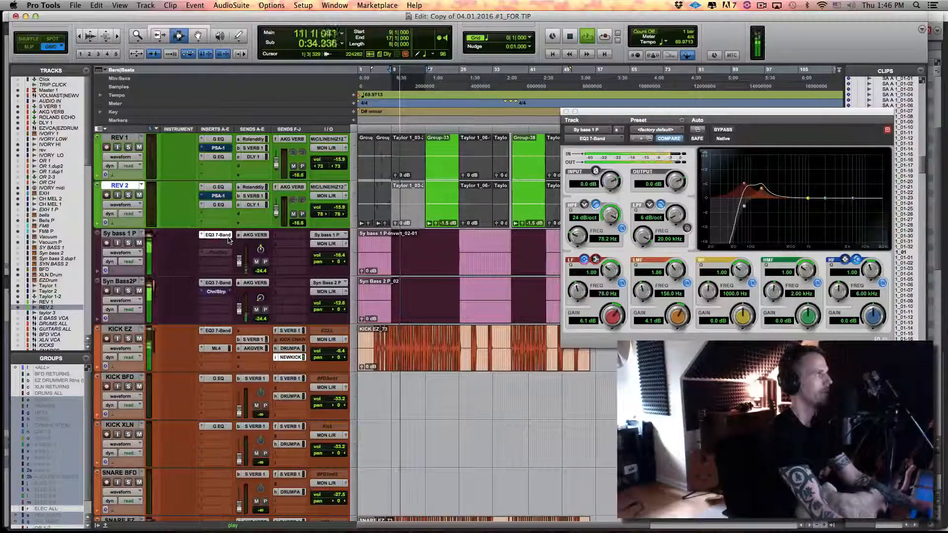
key(space)
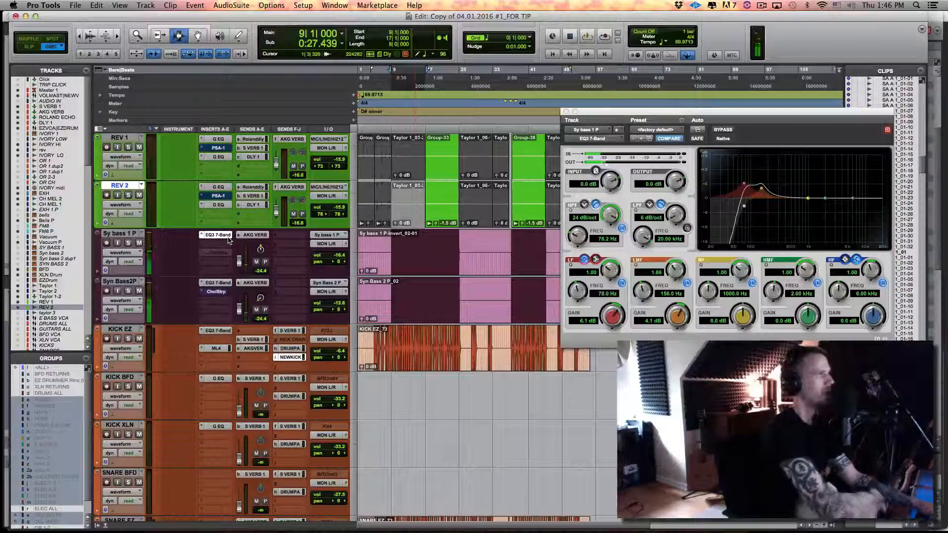